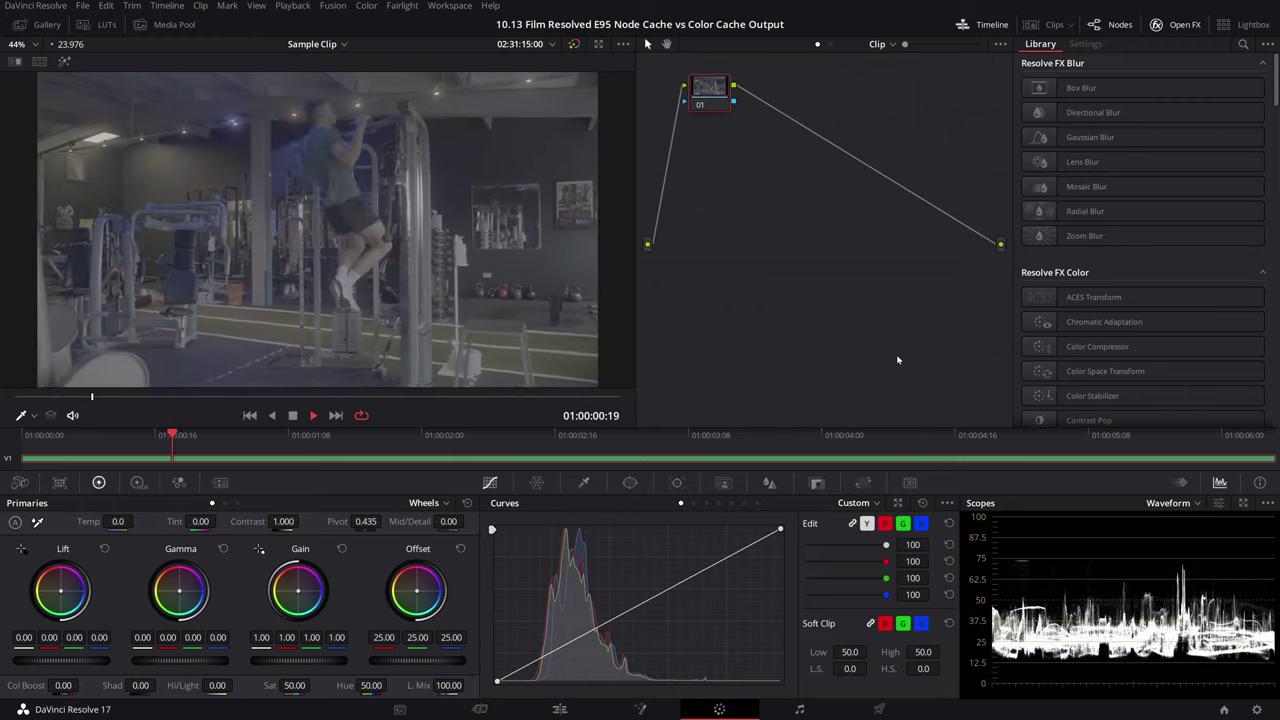
# Stop playback and give node 01 3-frame temporal NR, luma threshold 4.8 and spatial chroma threshold 6.8.
pyautogui.press('space')
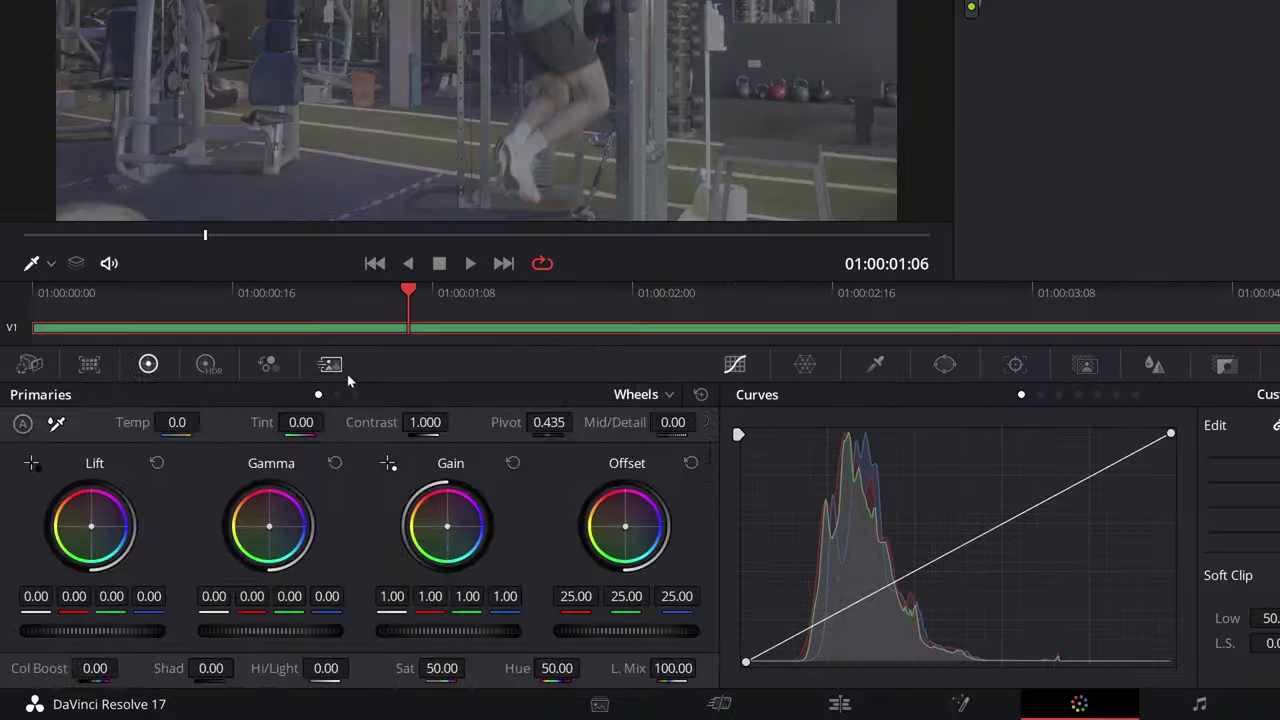
pyautogui.click(220, 482)
pyautogui.click(83, 539)
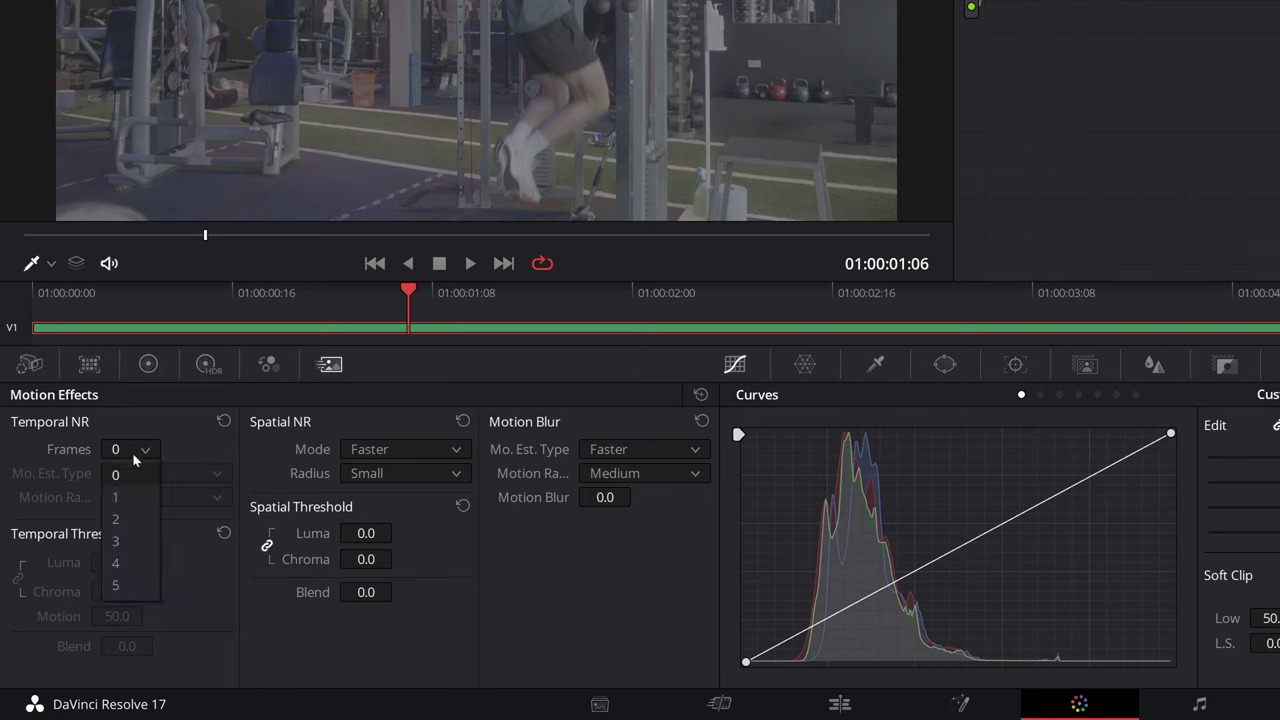
pyautogui.click(120, 541)
pyautogui.click(116, 562)
pyautogui.write('4')
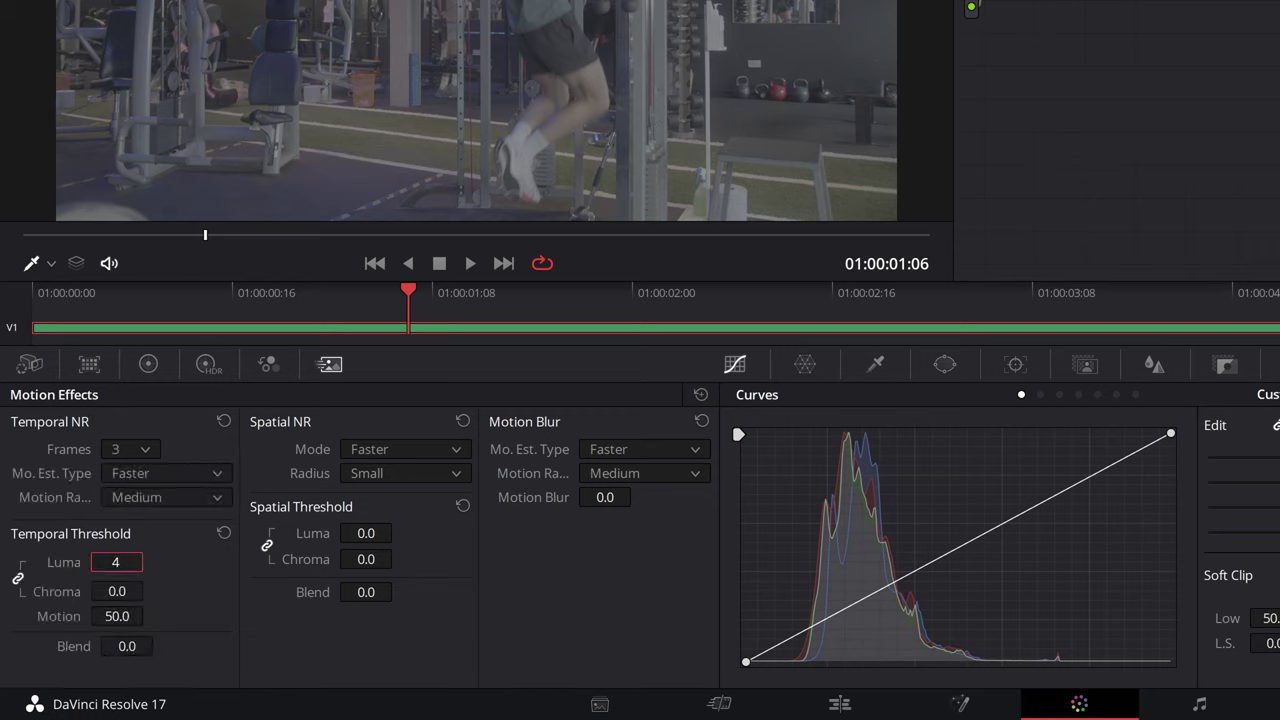
pyautogui.write('.8')
pyautogui.press('Return')
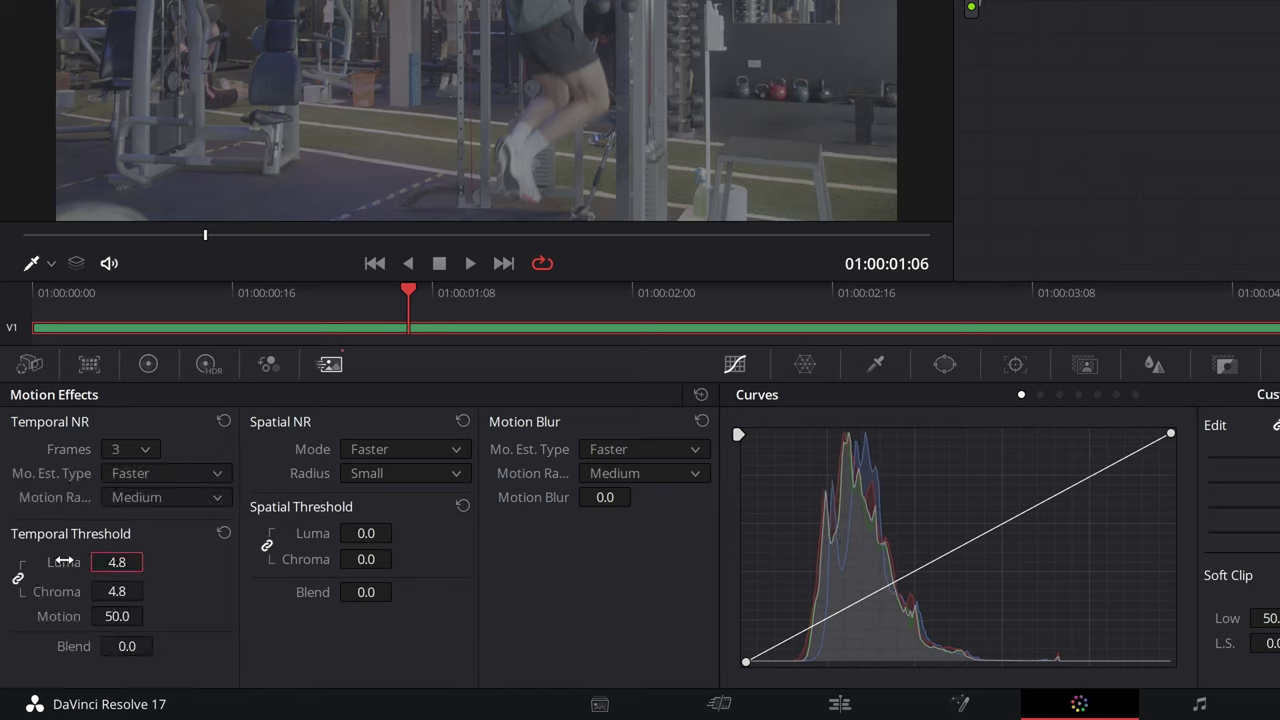
pyautogui.click(340, 559)
pyautogui.write('6.8')
pyautogui.press('Return')
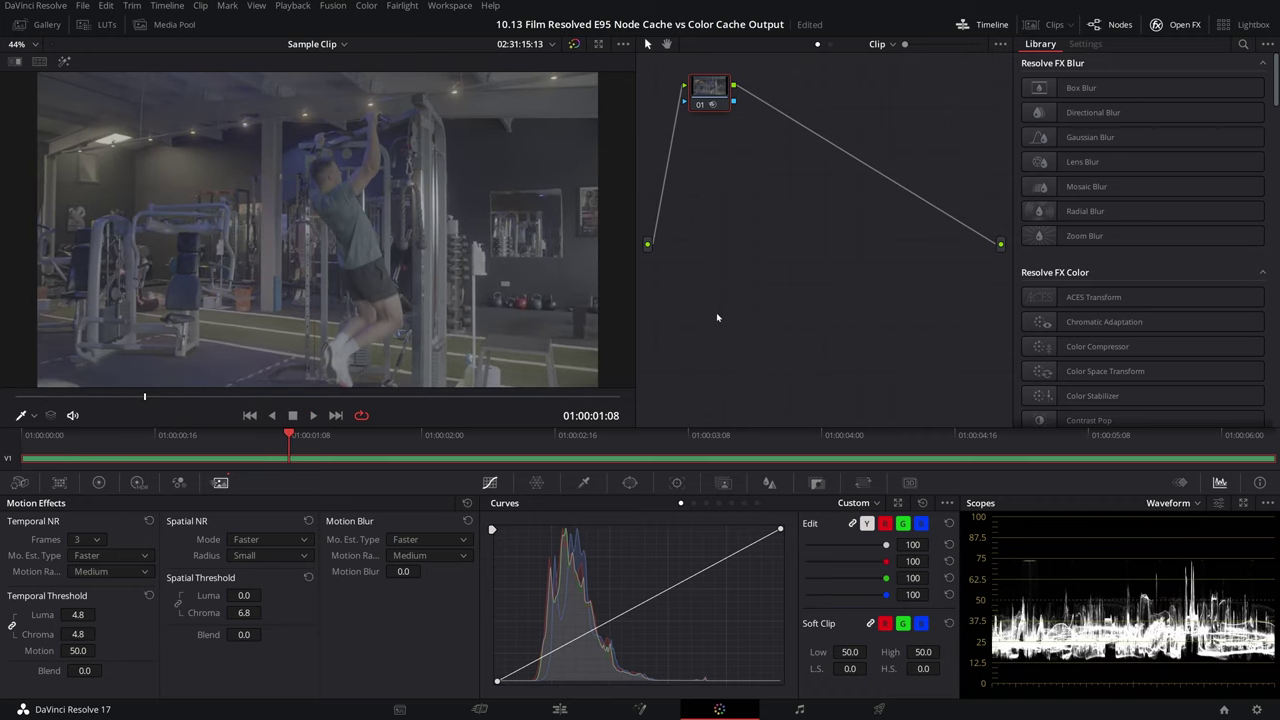
# Turn on Render Cache Color Output for the gym clip in the Clips strip.
pyautogui.click(1040, 24)
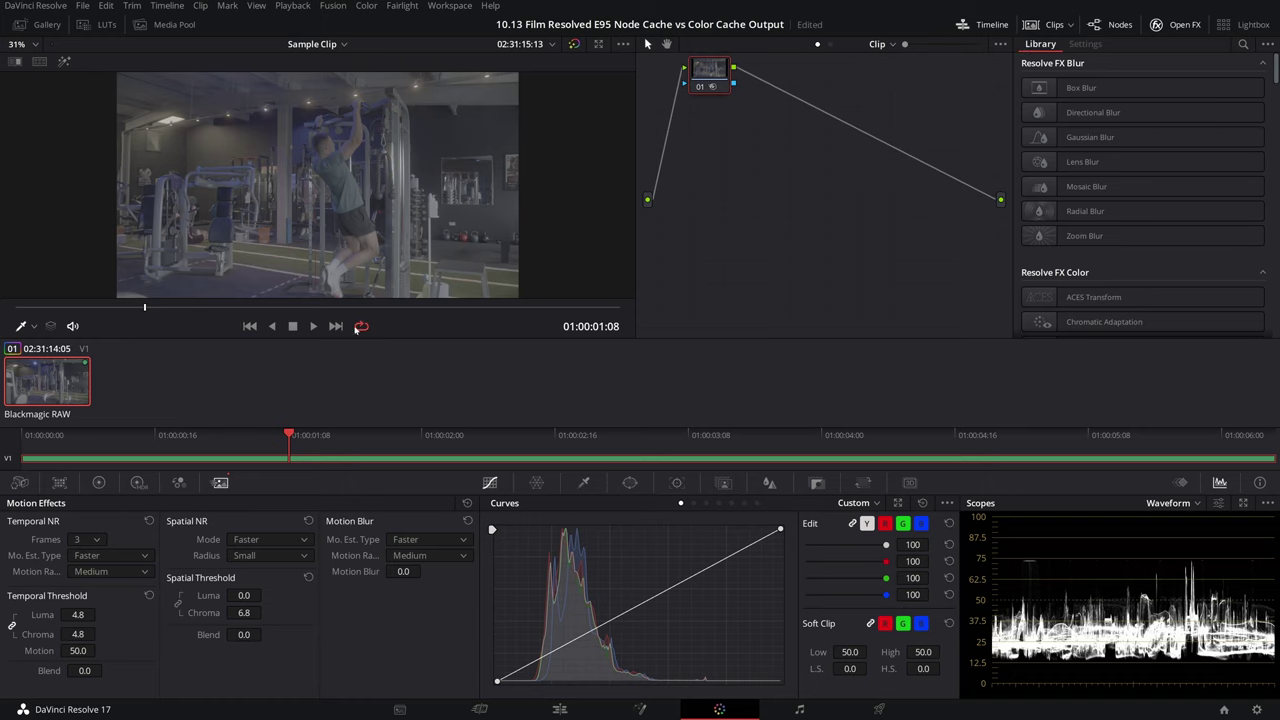
pyautogui.rightClick(70, 385)
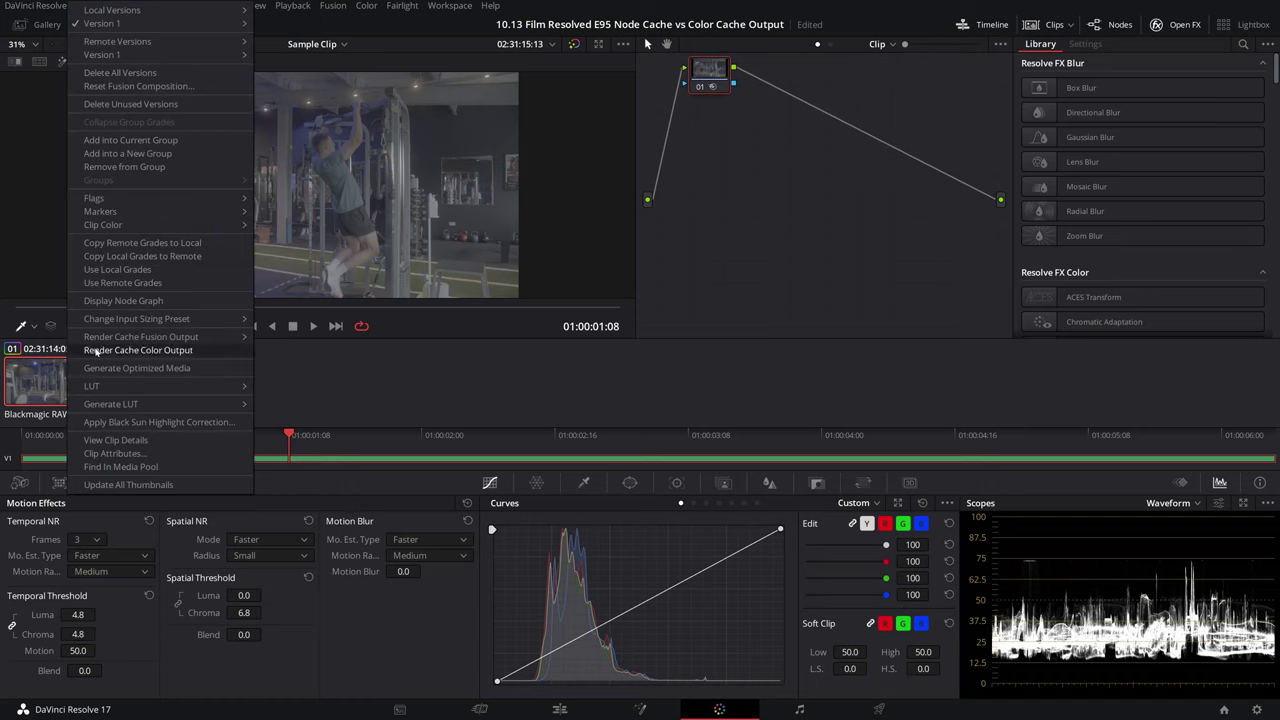
pyautogui.click(96, 350)
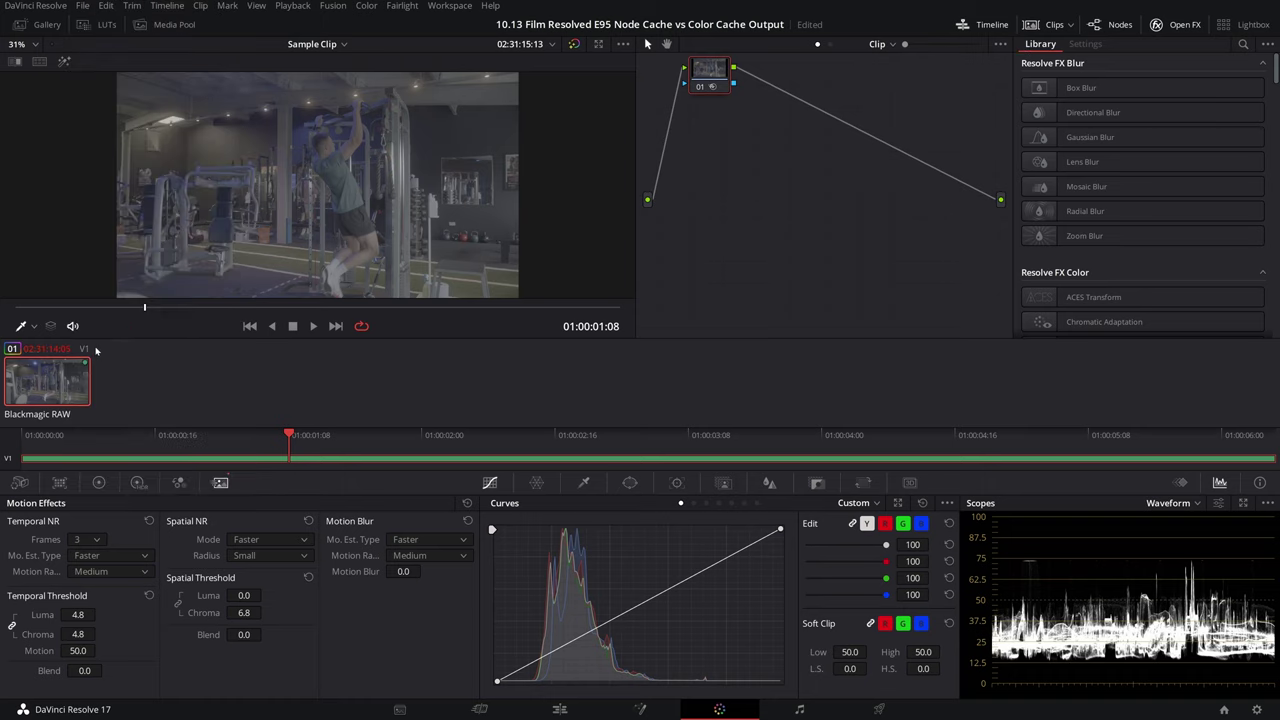
pyautogui.click(1043, 24)
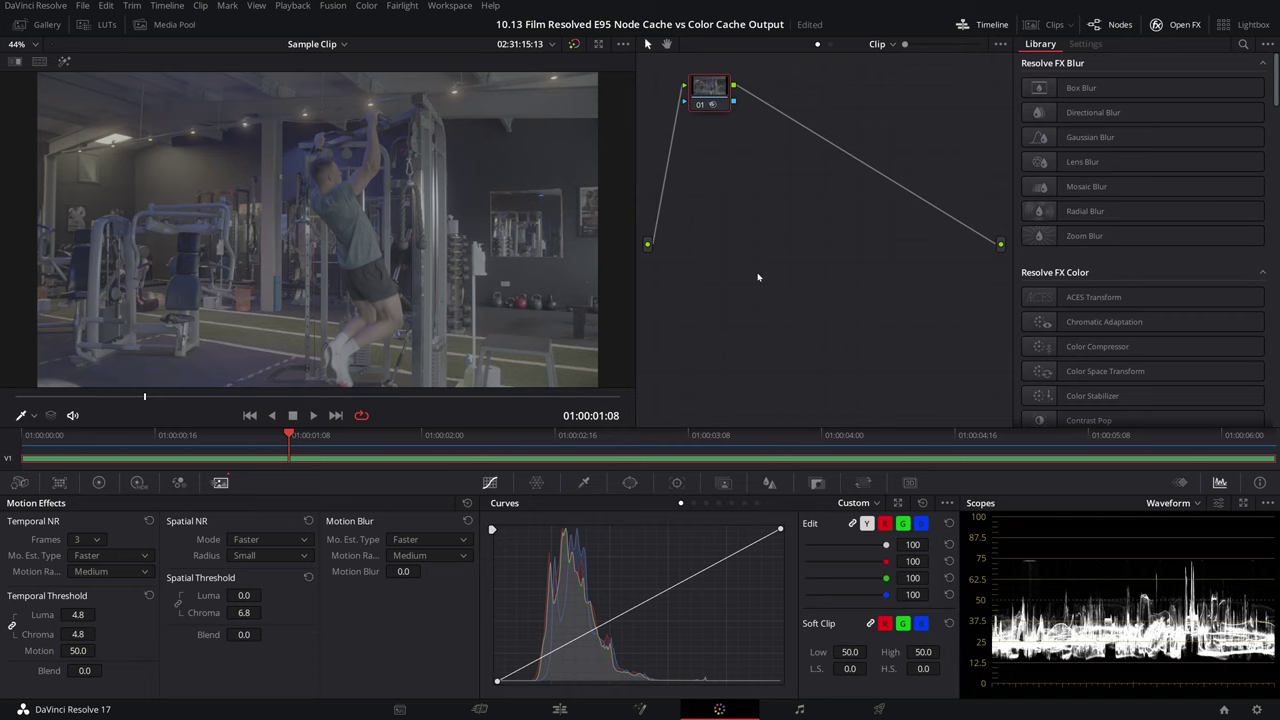
# Play the clip, set Playback render cache to User, and add serial node 02.
pyautogui.press('space')
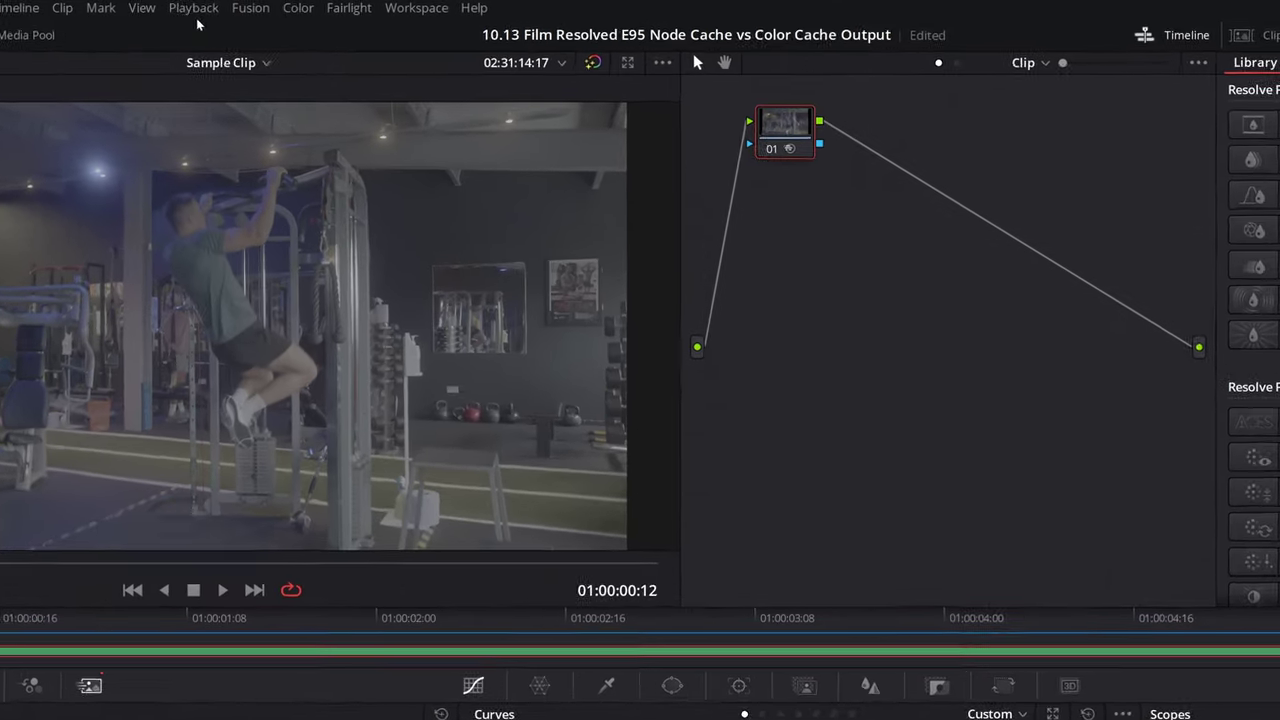
pyautogui.click(293, 5)
pyautogui.moveTo(218, 112)
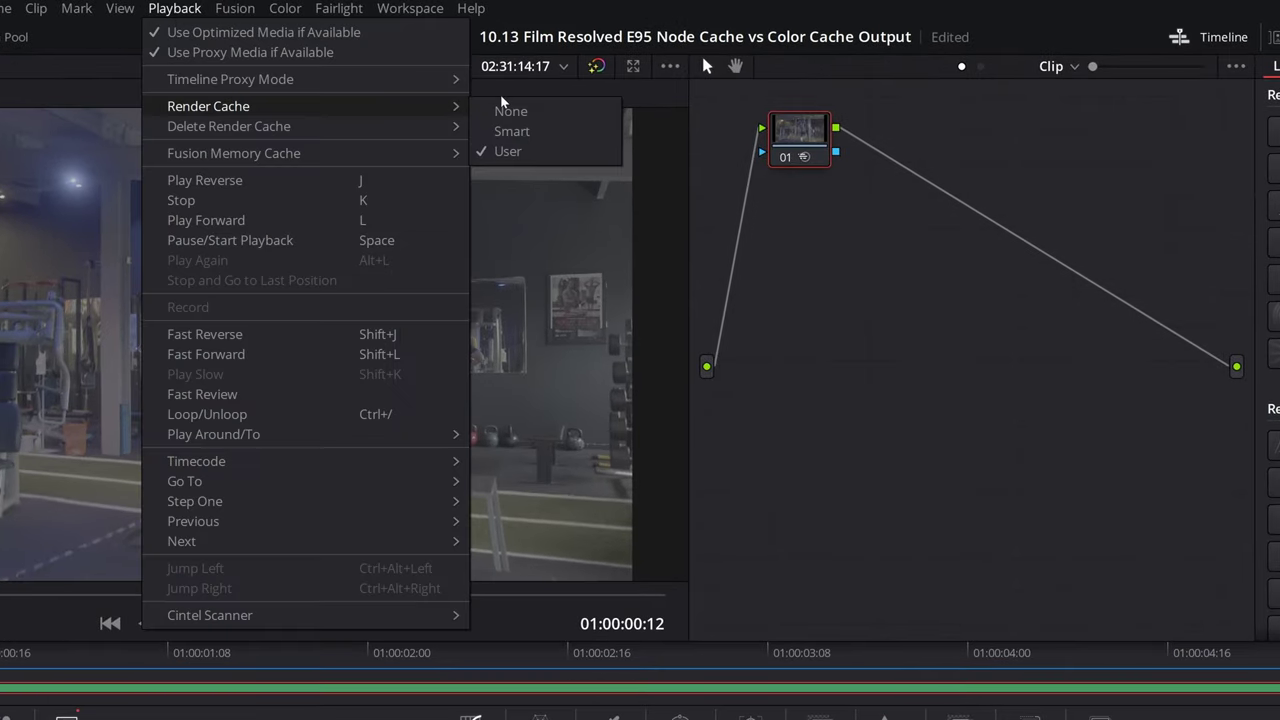
pyautogui.click(508, 152)
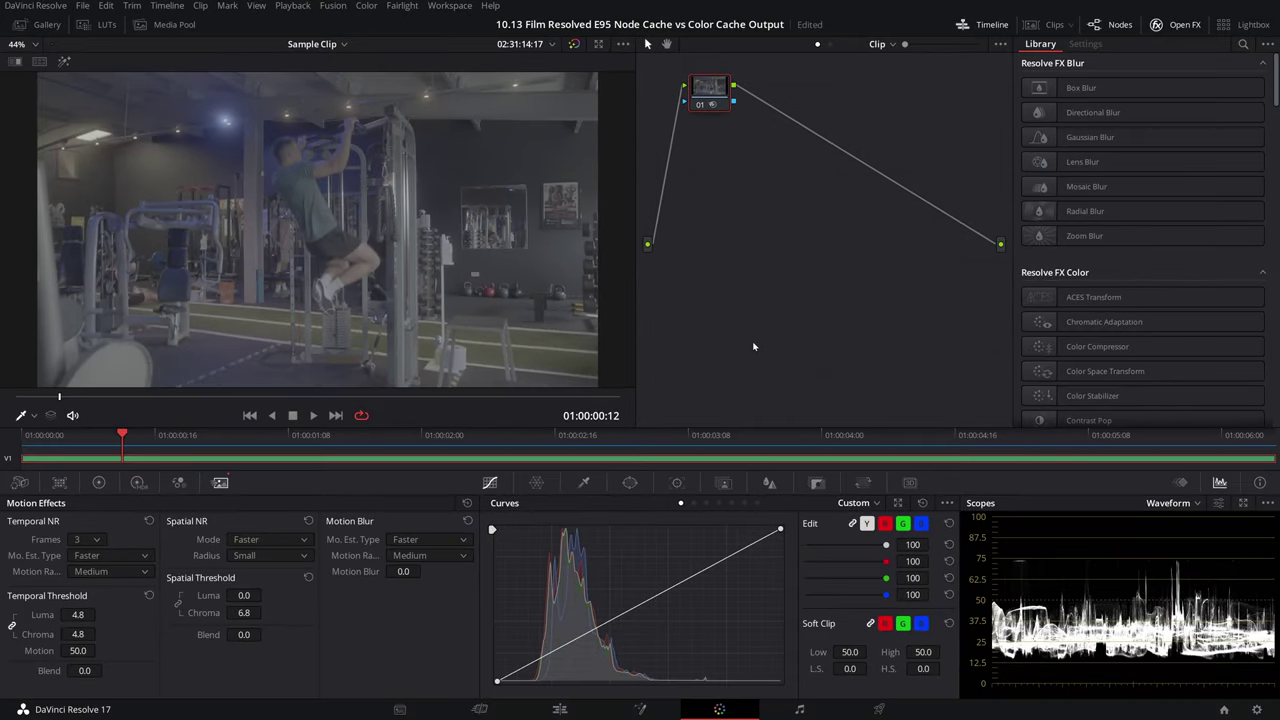
pyautogui.hotkey('alt', 's')
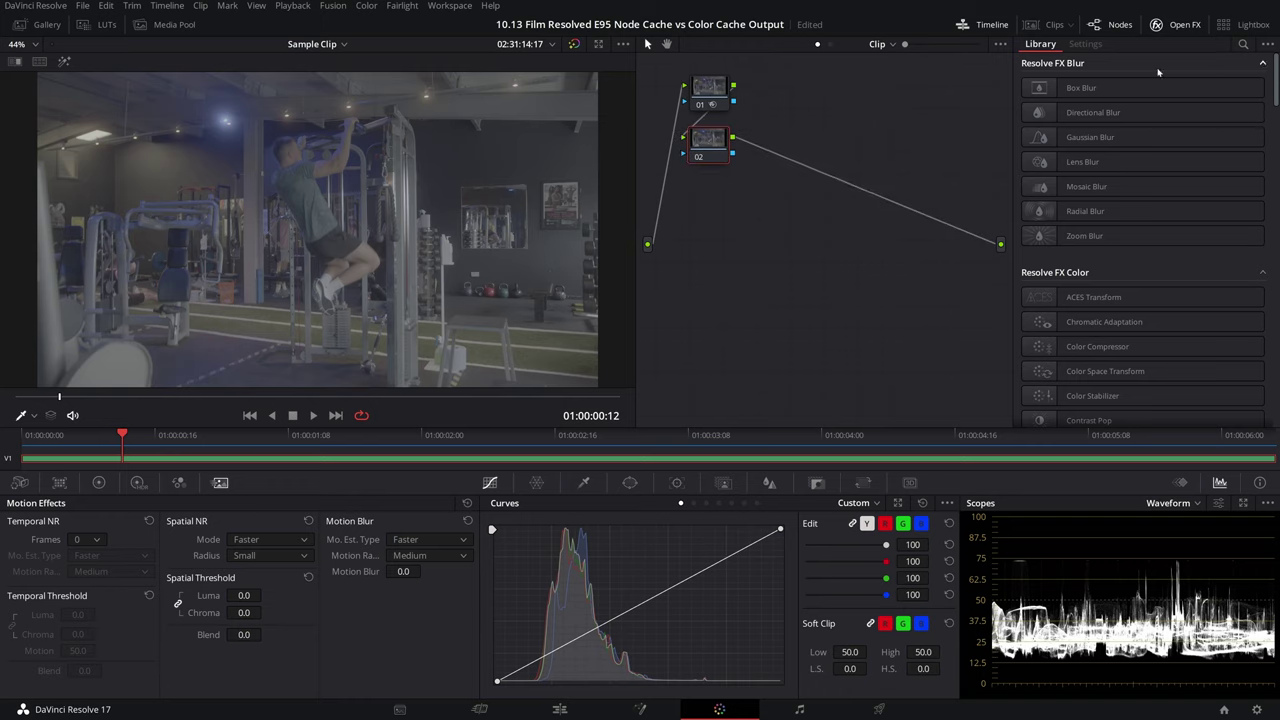
# Apply CineMatch from a 'cine' library search to node 02 and set its exposure to 0.500.
pyautogui.click(1241, 45)
pyautogui.write('cine')
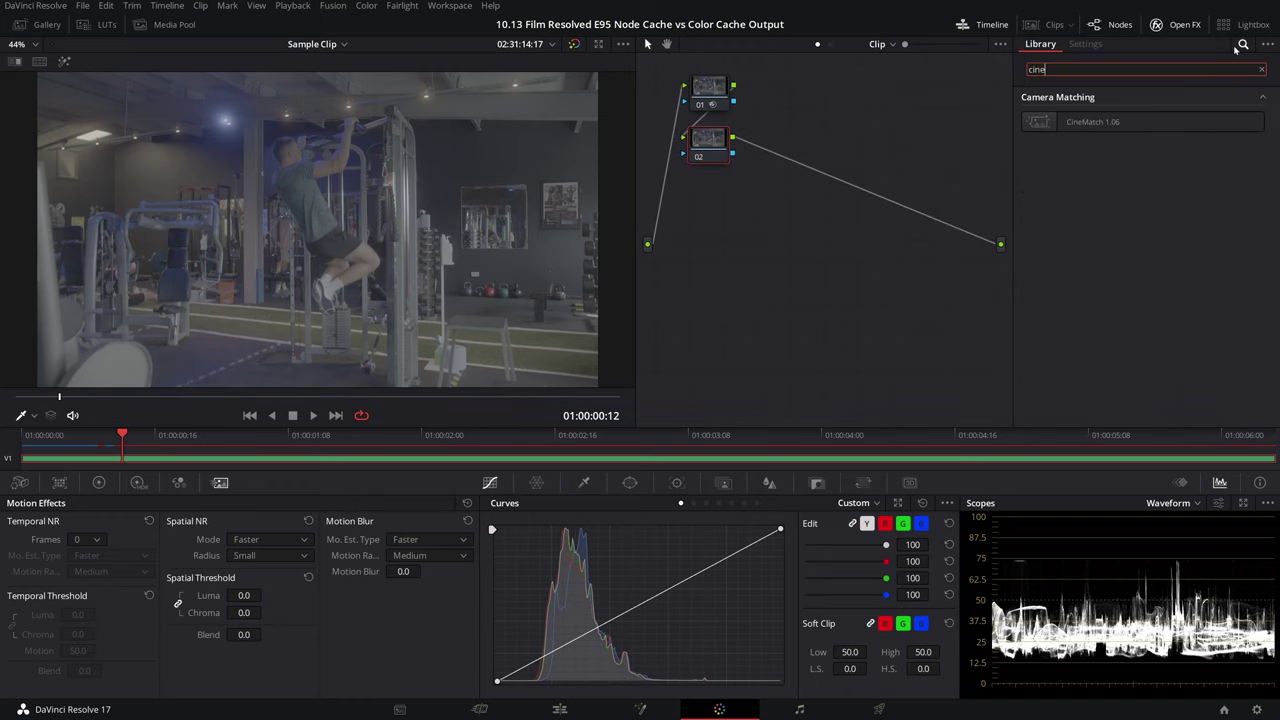
pyautogui.moveTo(1143, 121); pyautogui.dragTo(712, 145)
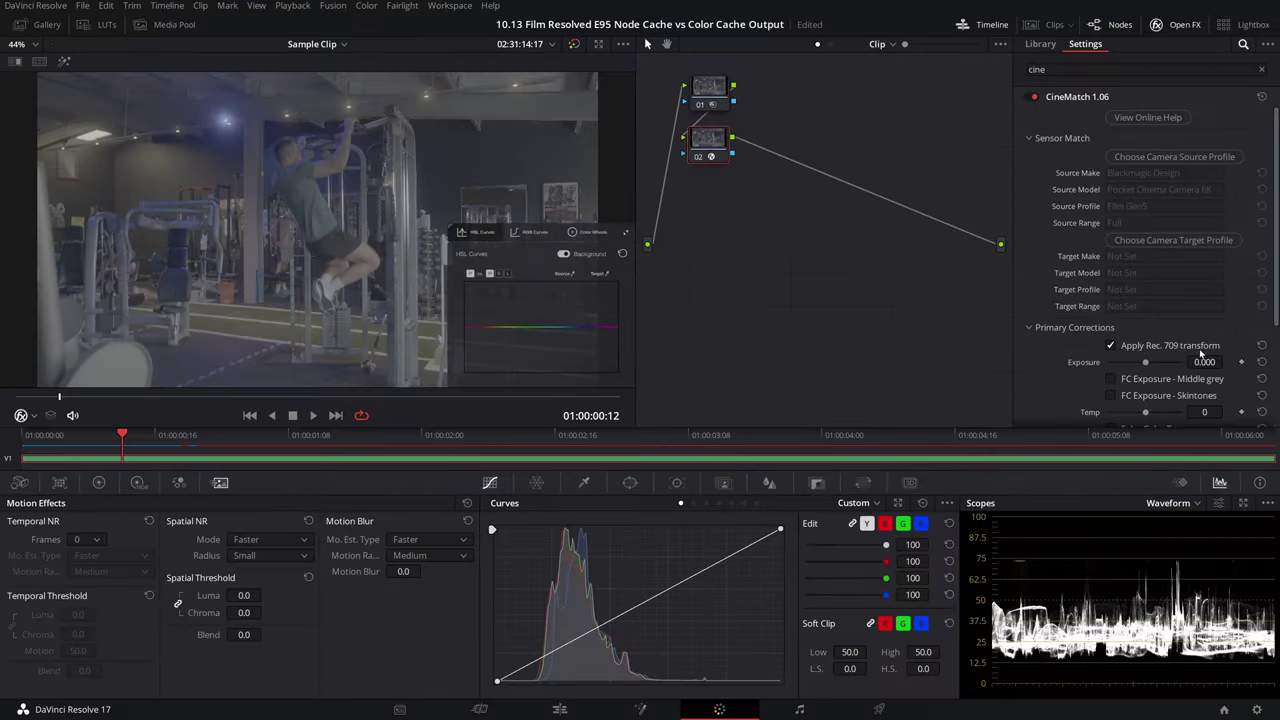
pyautogui.write('.5')
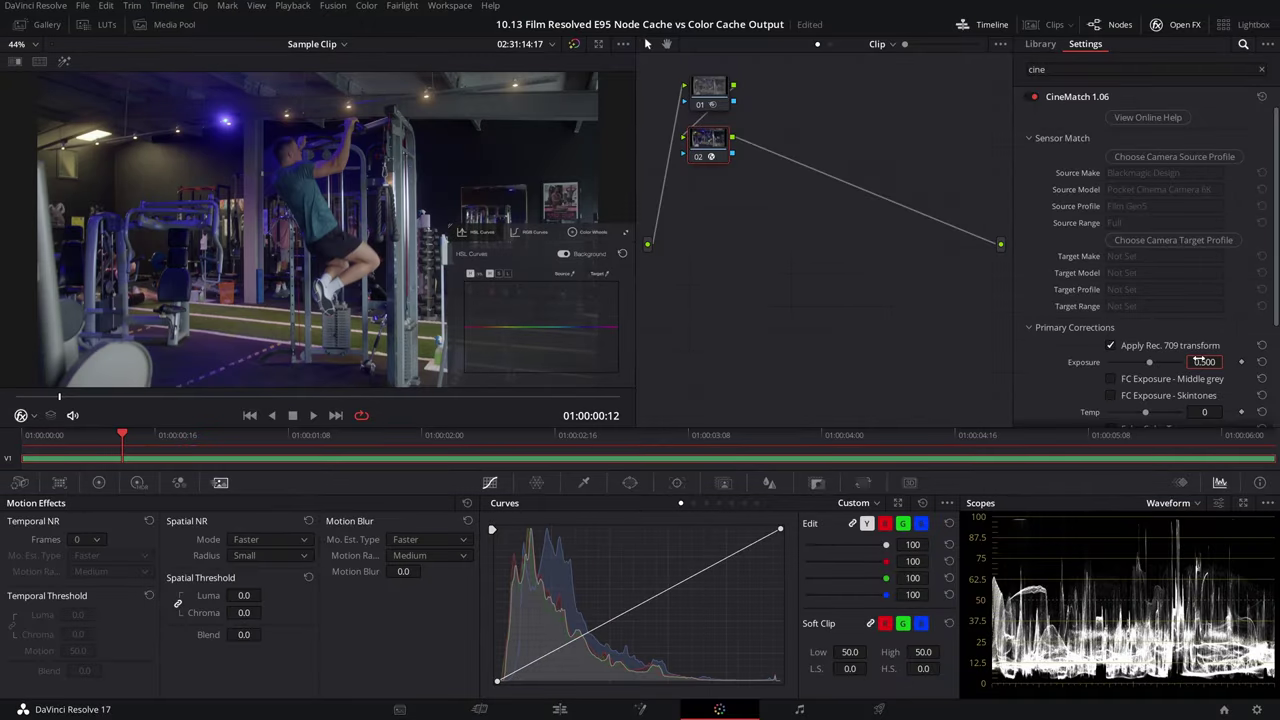
pyautogui.press('Return')
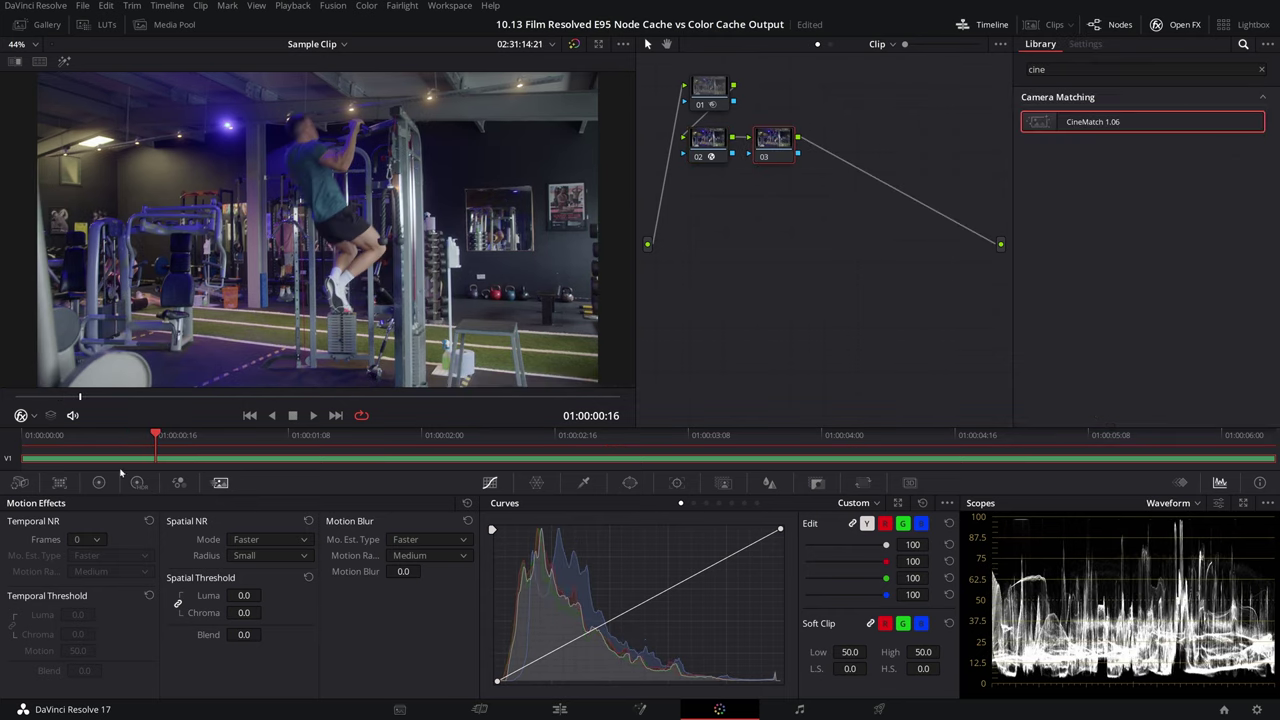
pyautogui.click(99, 483)
# Raise node 03's contrast to 1.250 and play back the graded clip.
pyautogui.click(284, 521)
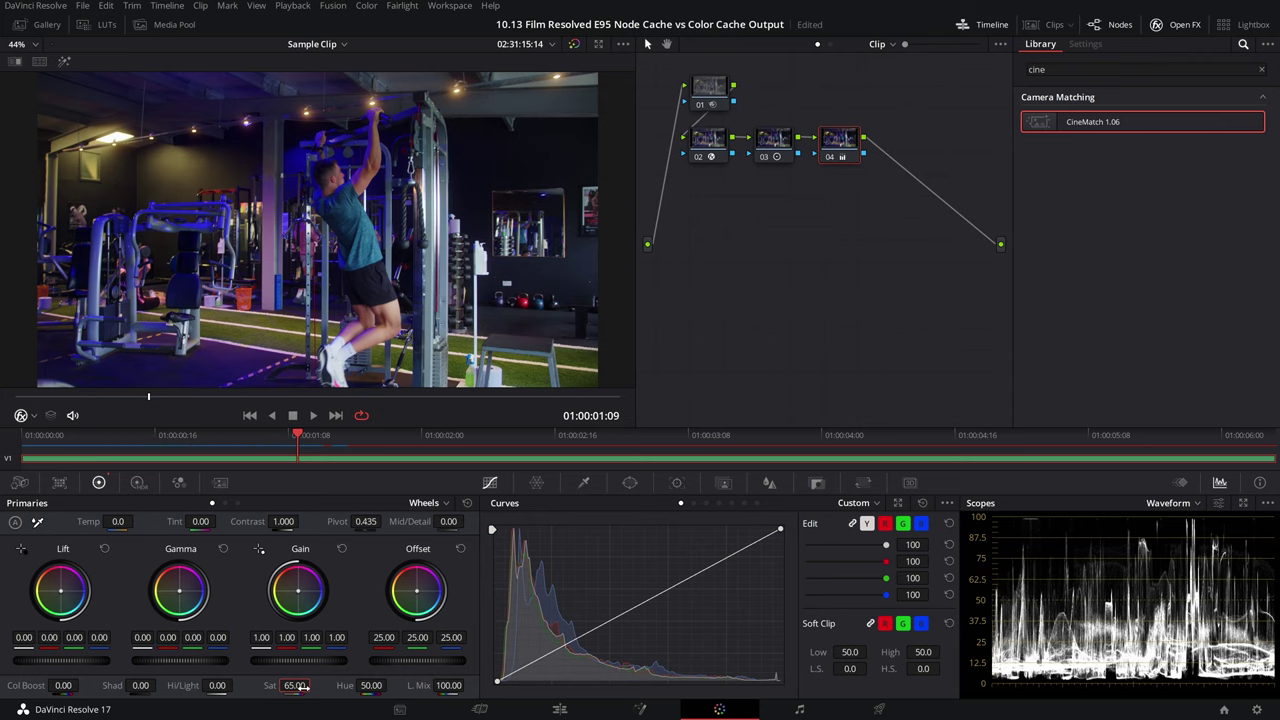
pyautogui.press('space')
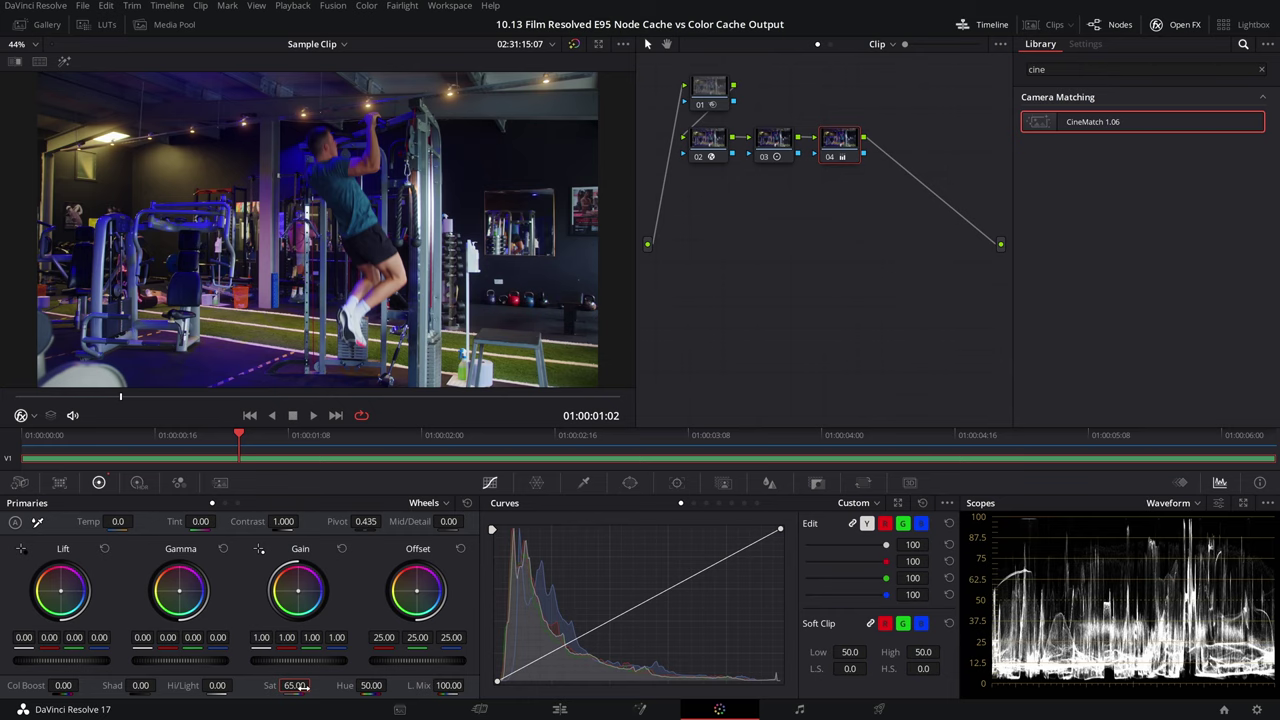
# Turn off Render Cache Color Output for the gym clip.
pyautogui.click(1030, 26)
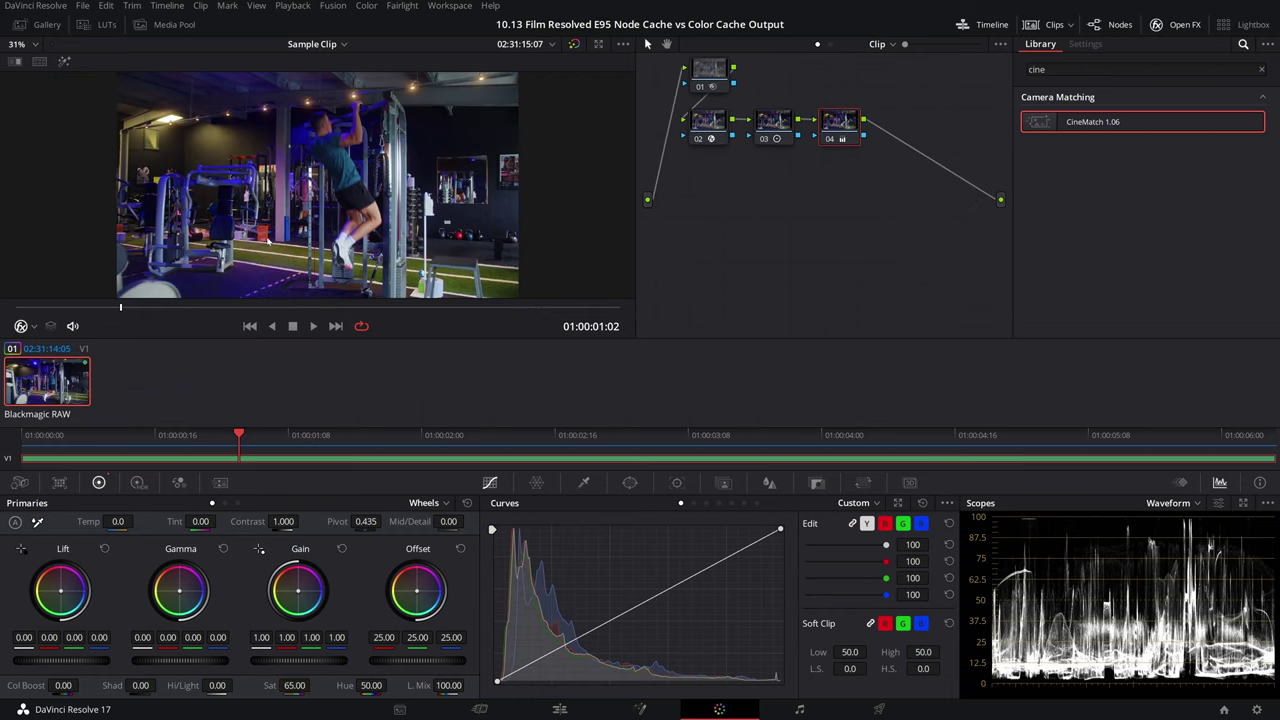
pyautogui.rightClick(86, 386)
pyautogui.click(122, 351)
pyautogui.click(1054, 24)
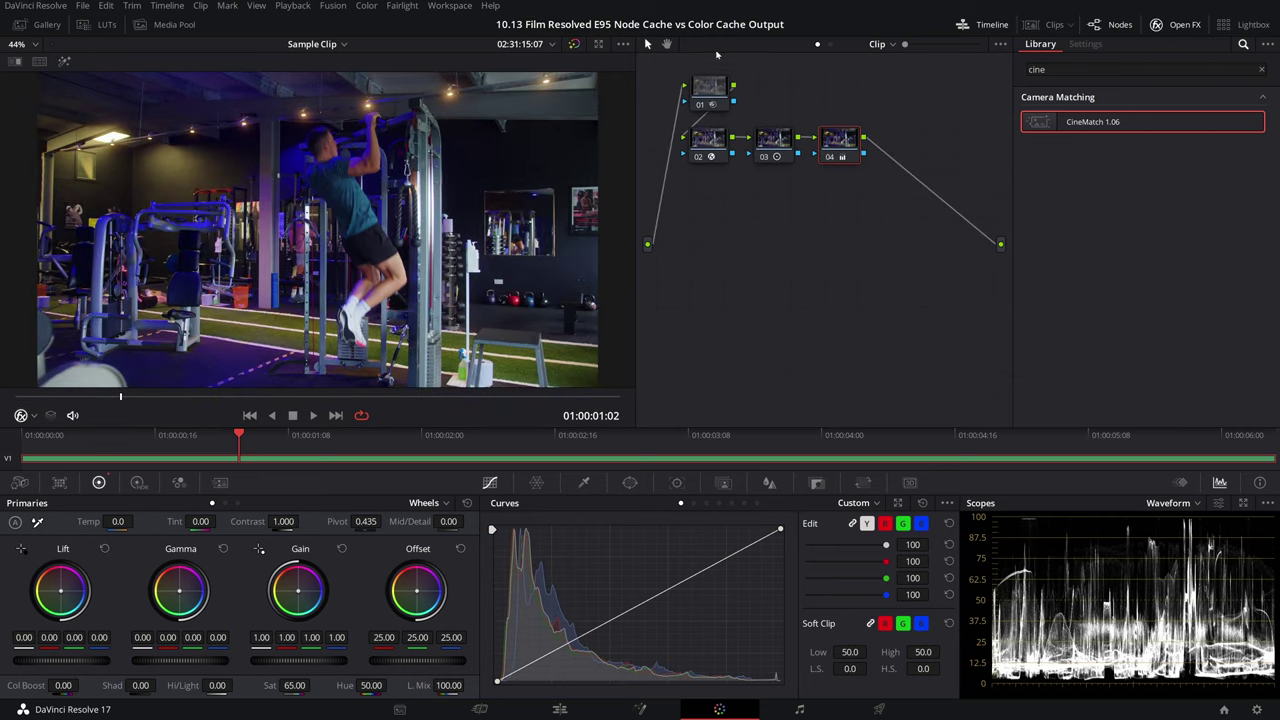
# Disable denoise node 01 and test playback without it.
pyautogui.click(711, 100)
pyautogui.hotkey('ctrl', 'd')
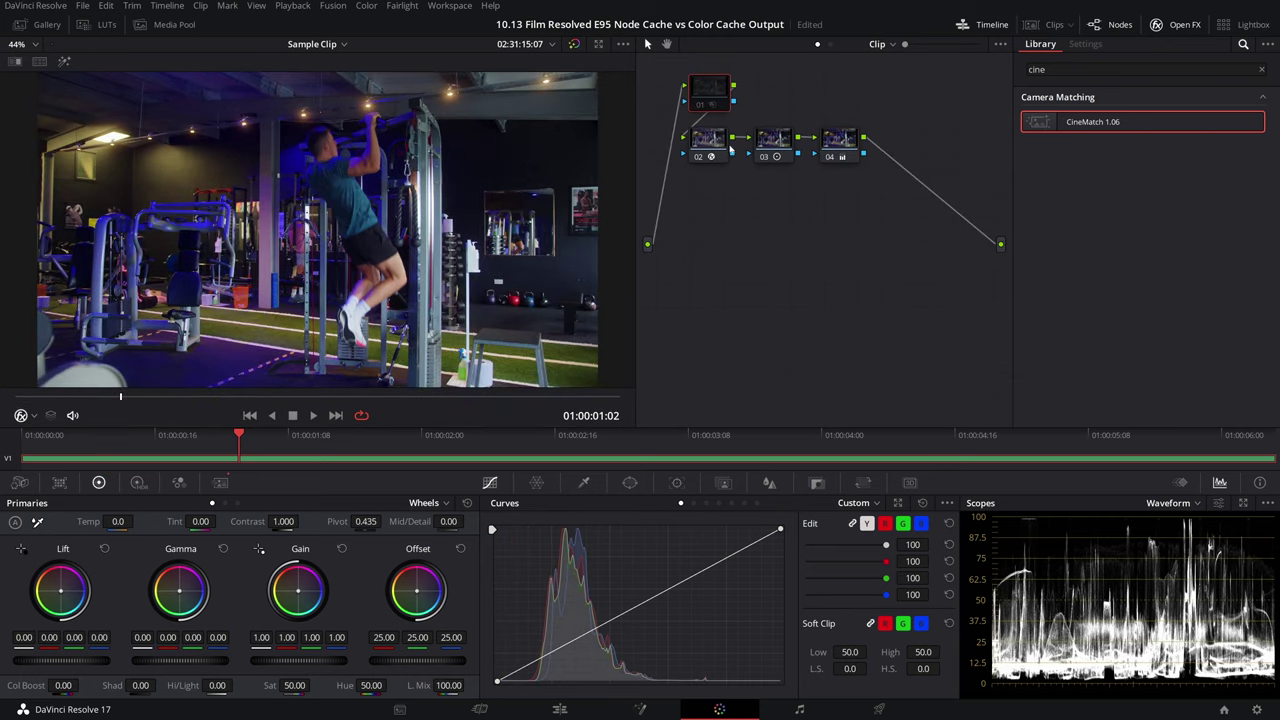
pyautogui.press('space')
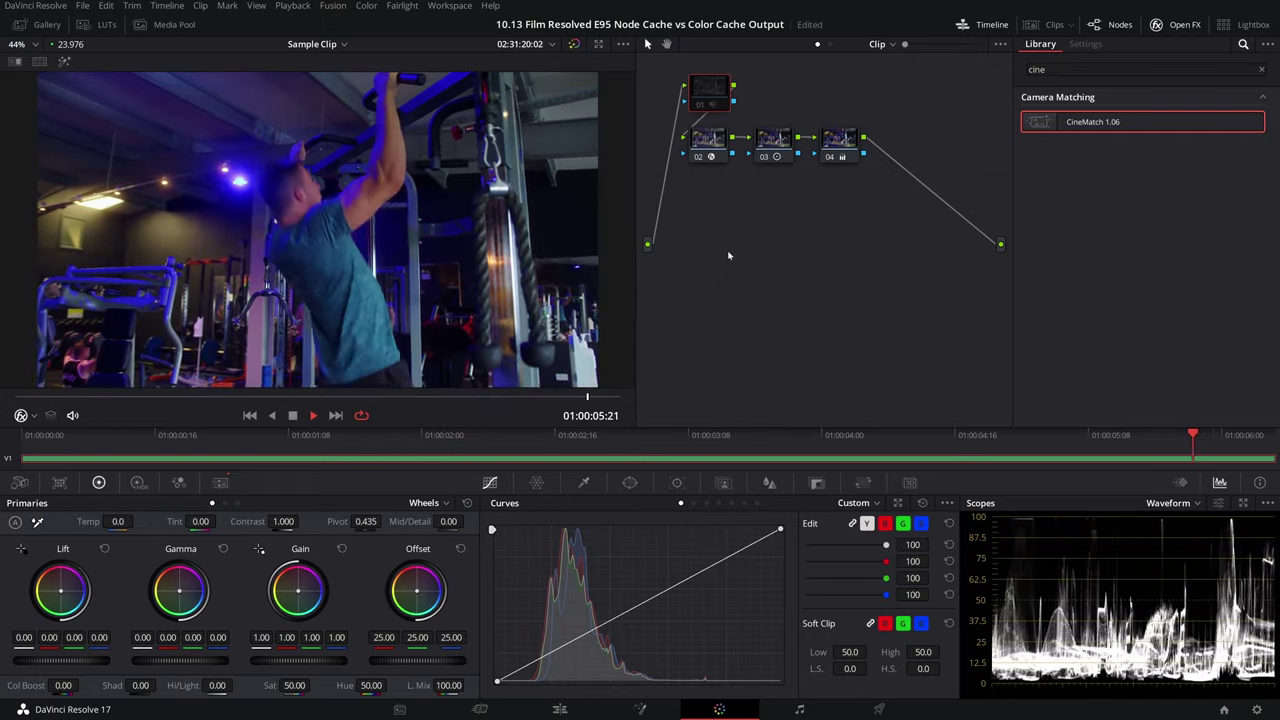
pyautogui.press('space')
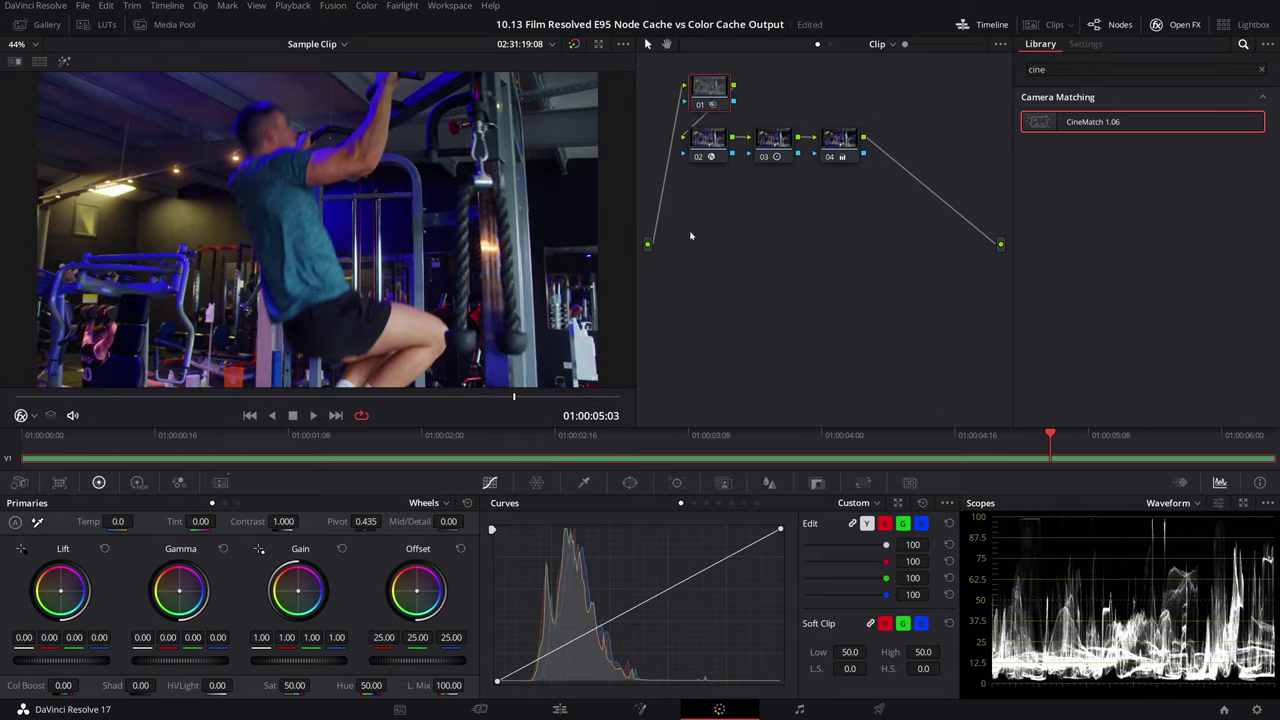
# Delete grading nodes 02, 03 and 04, then play the clip with only node 01.
pyautogui.moveTo(690, 236); pyautogui.dragTo(851, 148)
pyautogui.press('Delete')
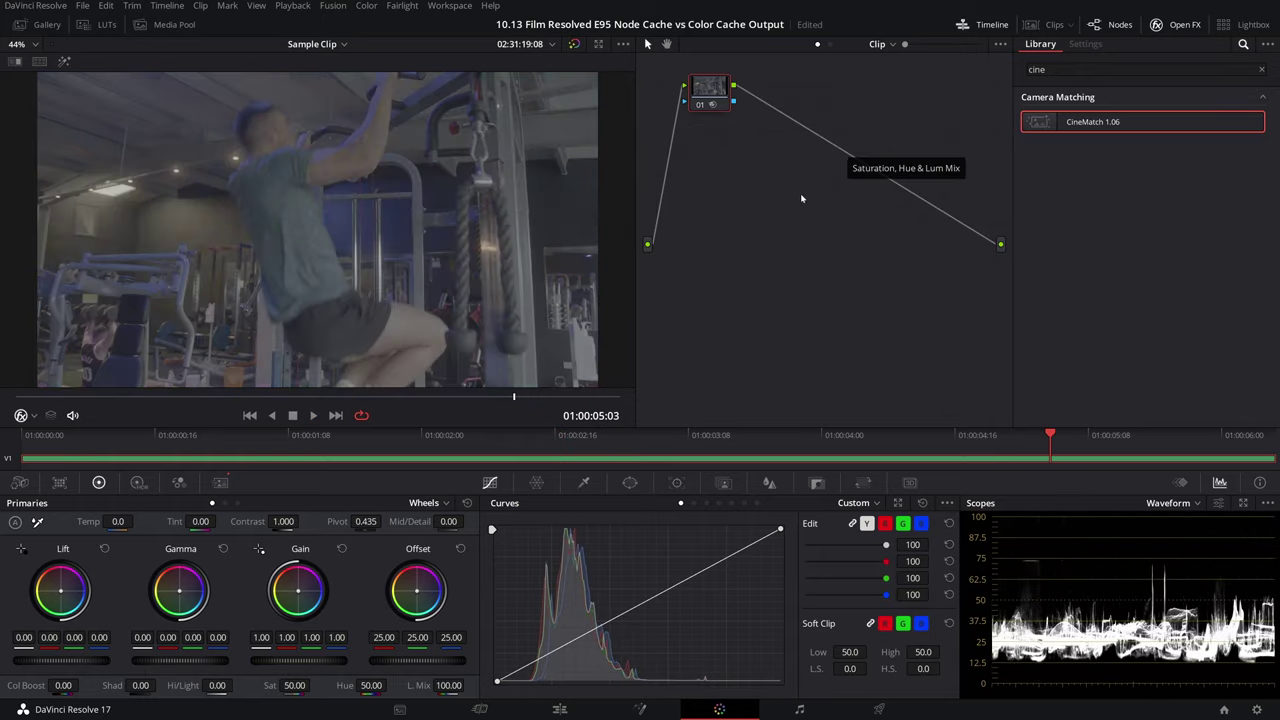
pyautogui.press('space')
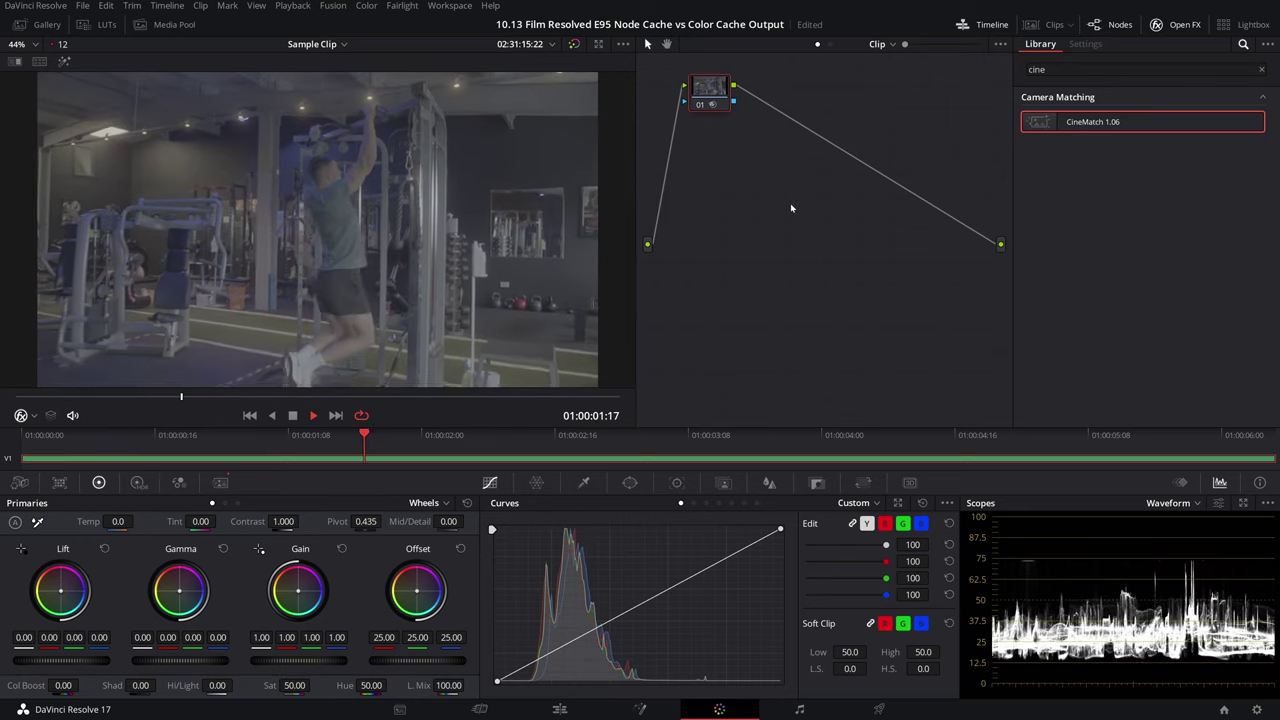
pyautogui.press('space')
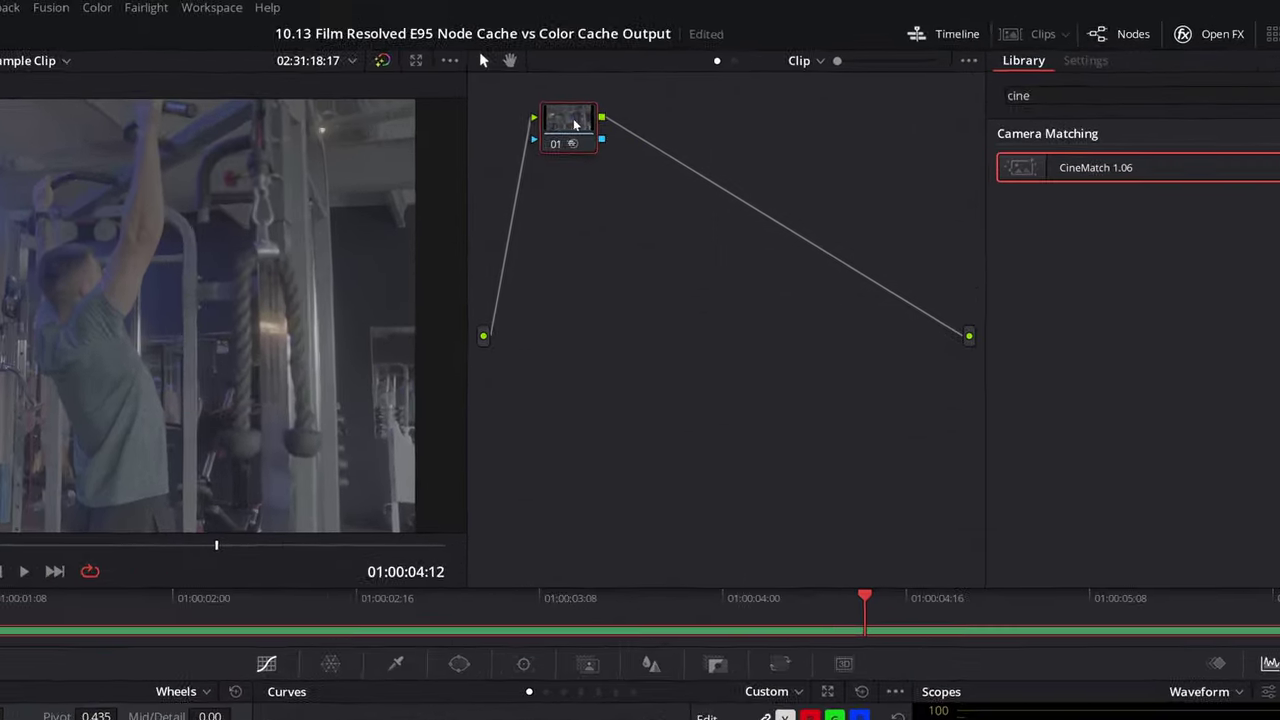
# Set node 01's Node Cache to On and the Playback render cache mode to User.
pyautogui.rightClick(712, 88)
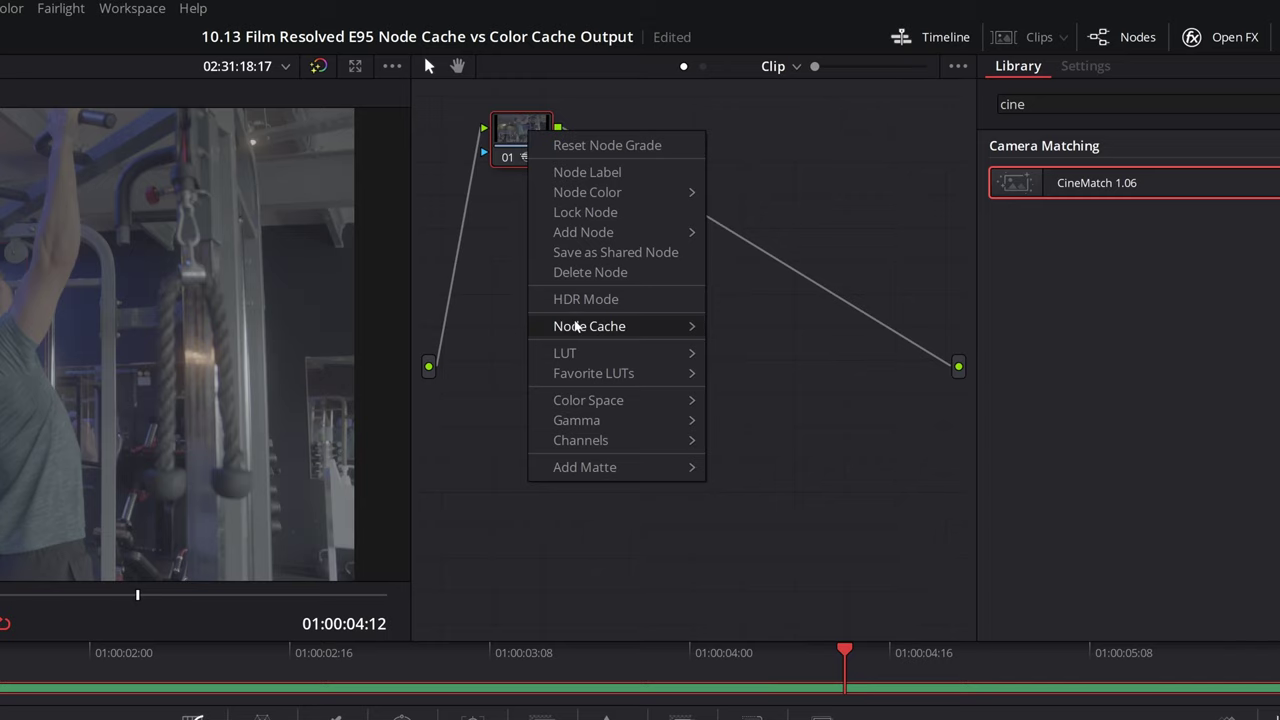
pyautogui.moveTo(594, 329)
pyautogui.click(737, 352)
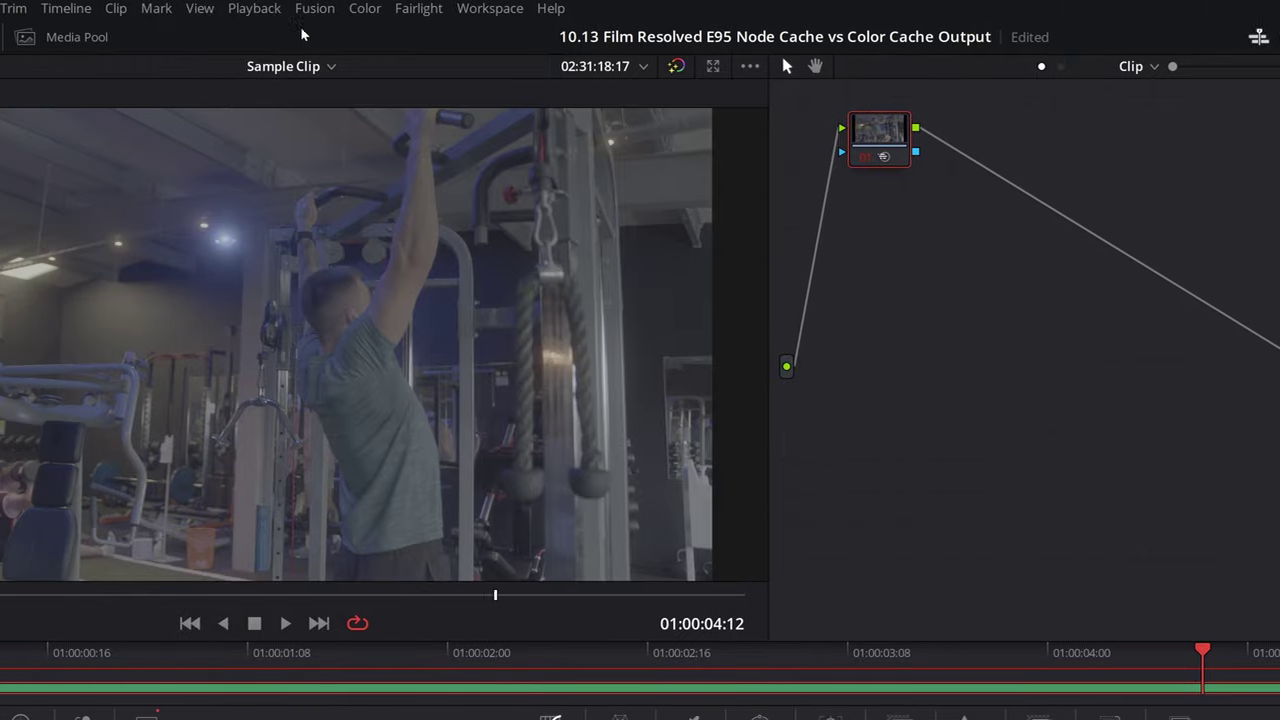
pyautogui.click(287, 8)
pyautogui.moveTo(327, 112)
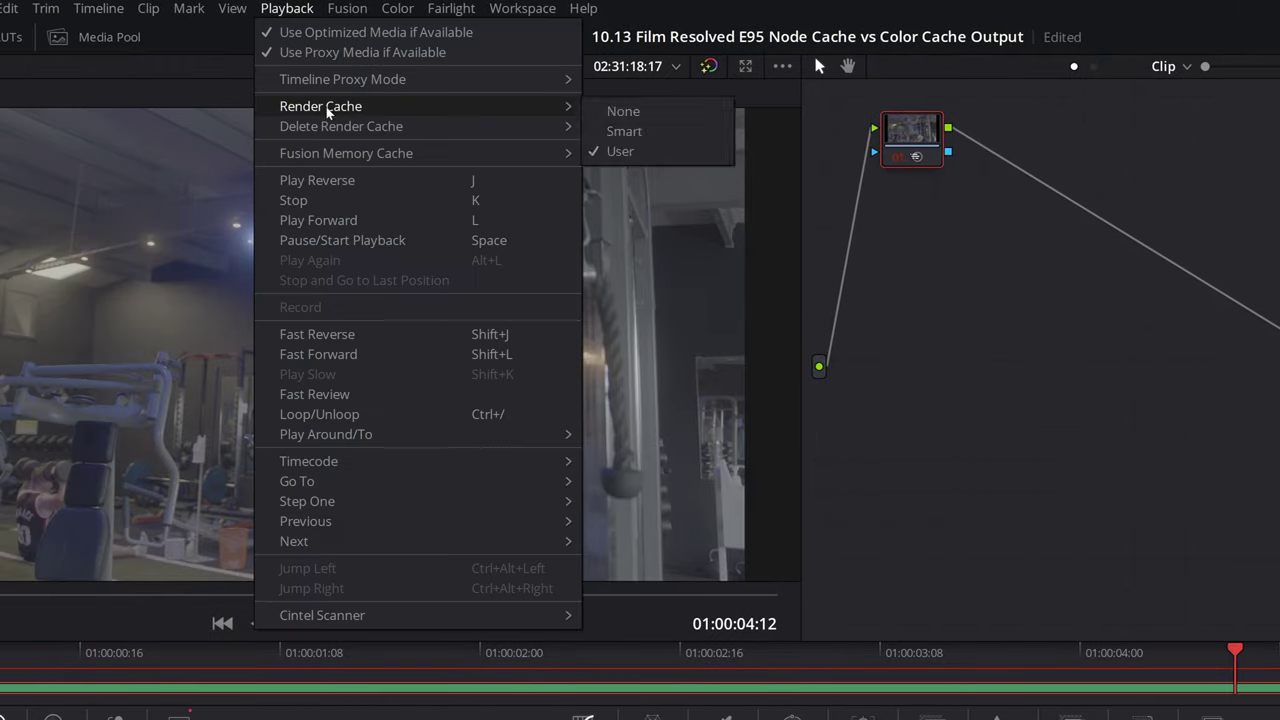
pyautogui.click(620, 151)
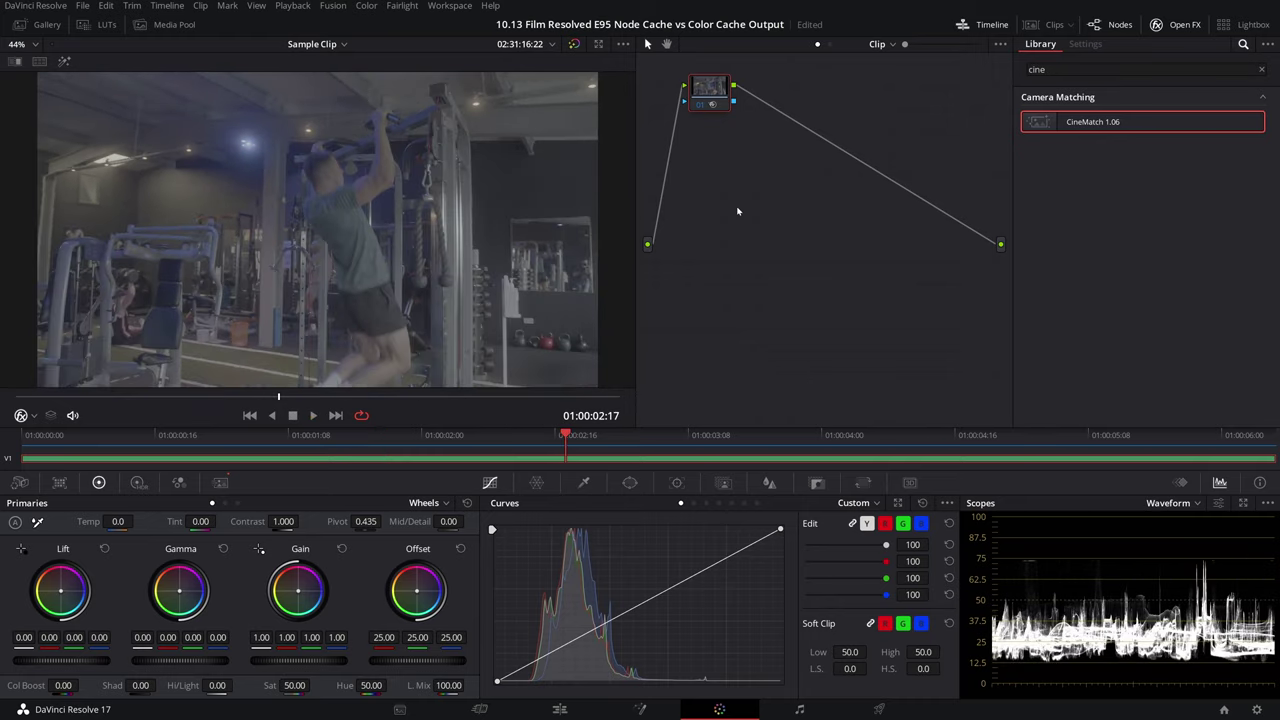
# Add serial node 02 below node 01 and apply CineMatch to it.
pyautogui.hotkey('alt', 's')
pyautogui.moveTo(743, 93); pyautogui.dragTo(716, 143)
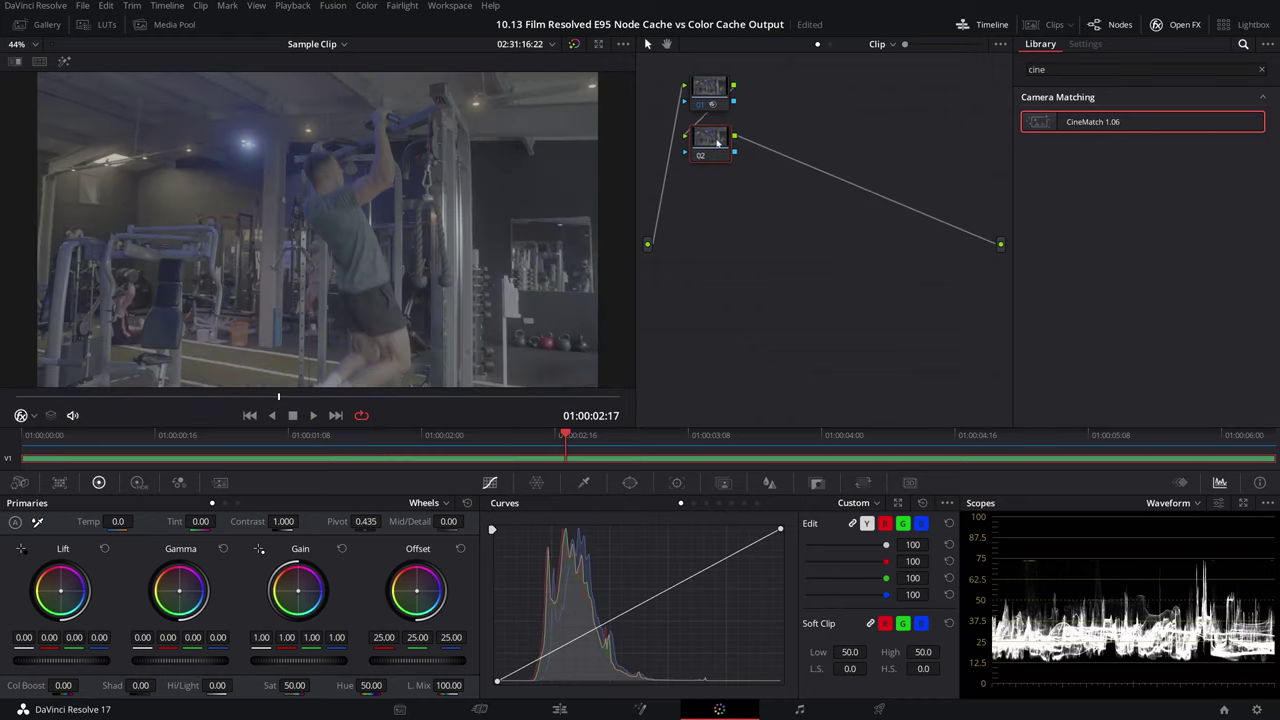
pyautogui.moveTo(1120, 128); pyautogui.dragTo(710, 143)
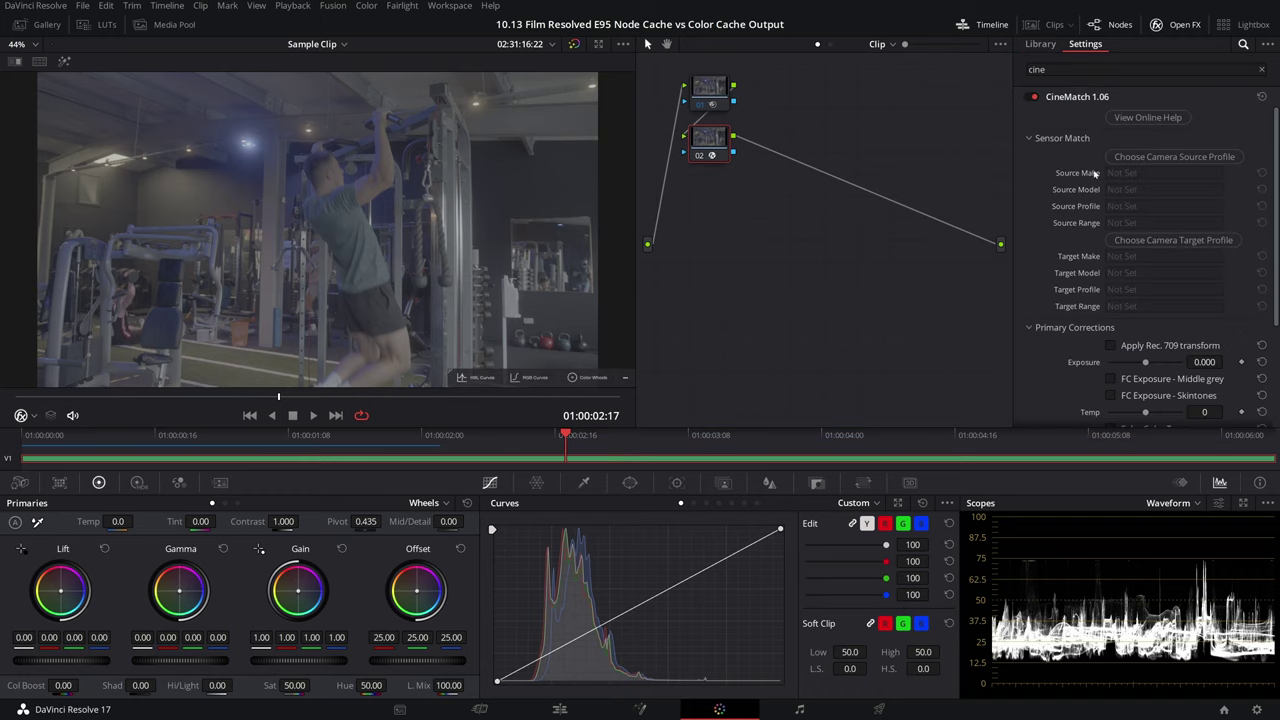
# Set CineMatch source to Blackmagic Pocket Cinema Camera 6K, enable Rec. 709, and exposure 0.5.
pyautogui.click(1130, 158)
pyautogui.click(1113, 137)
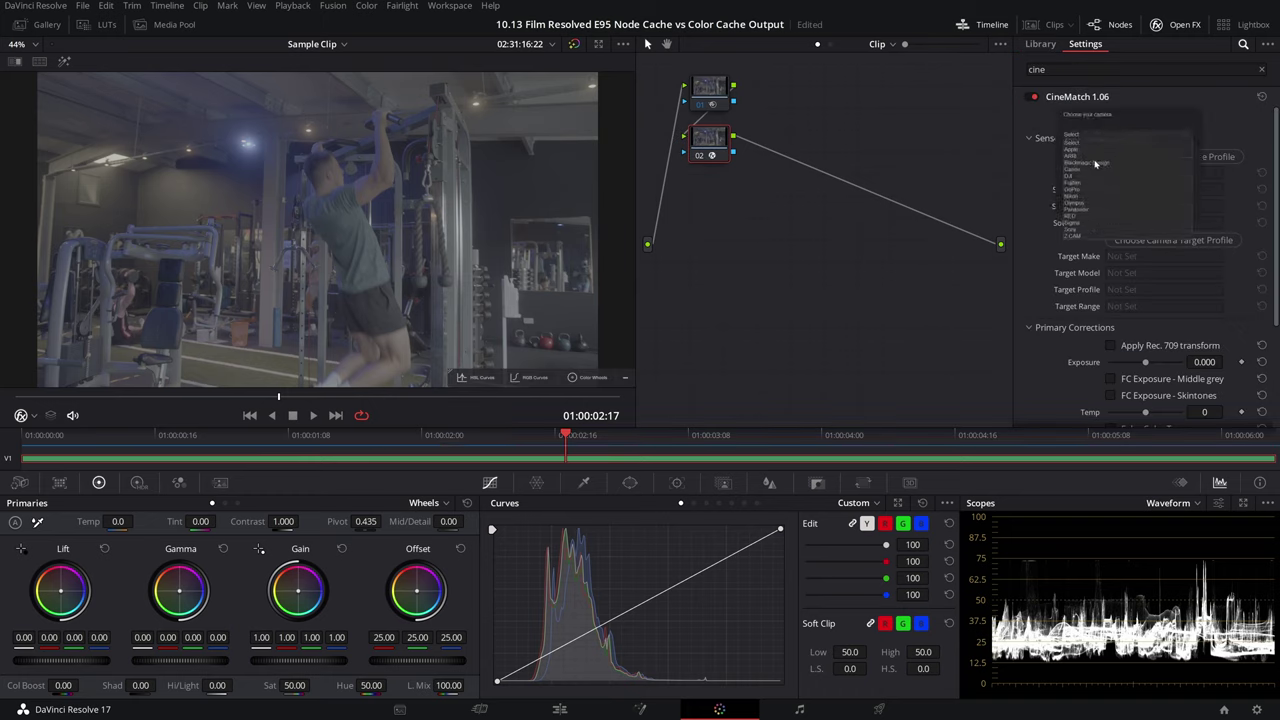
pyautogui.click(1095, 163)
pyautogui.click(1090, 143)
pyautogui.click(1104, 180)
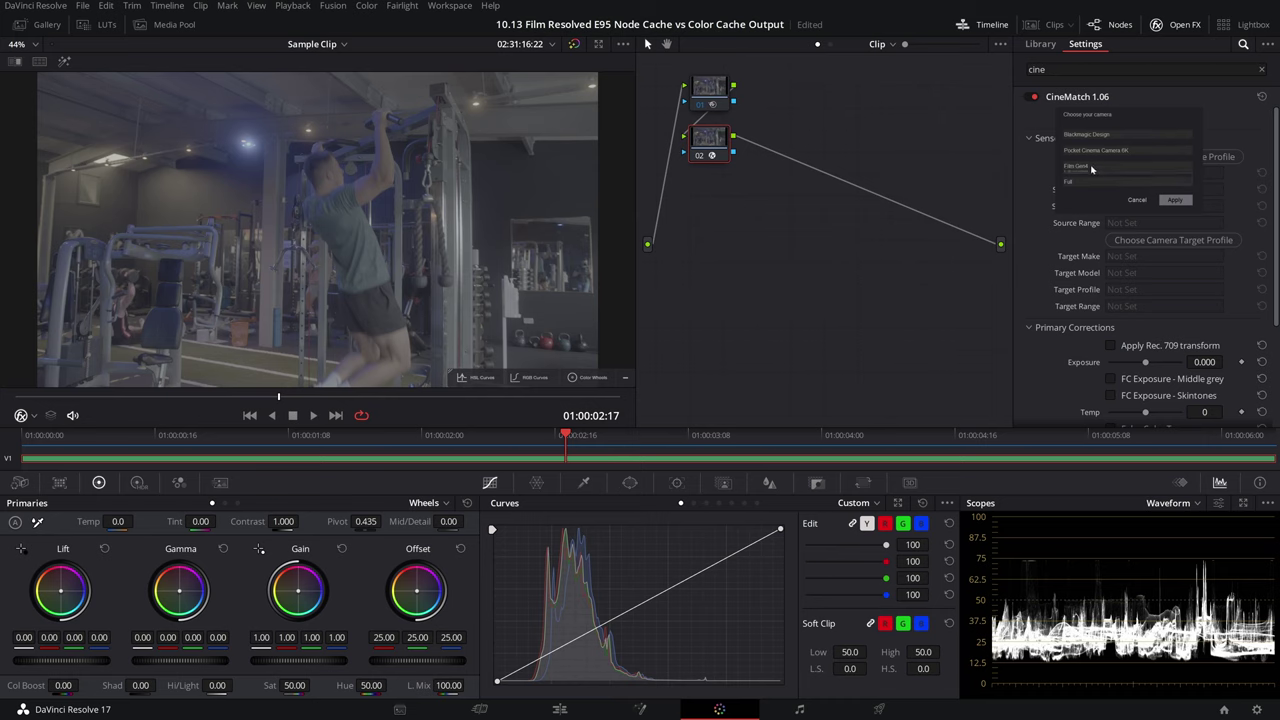
pyautogui.click(1170, 200)
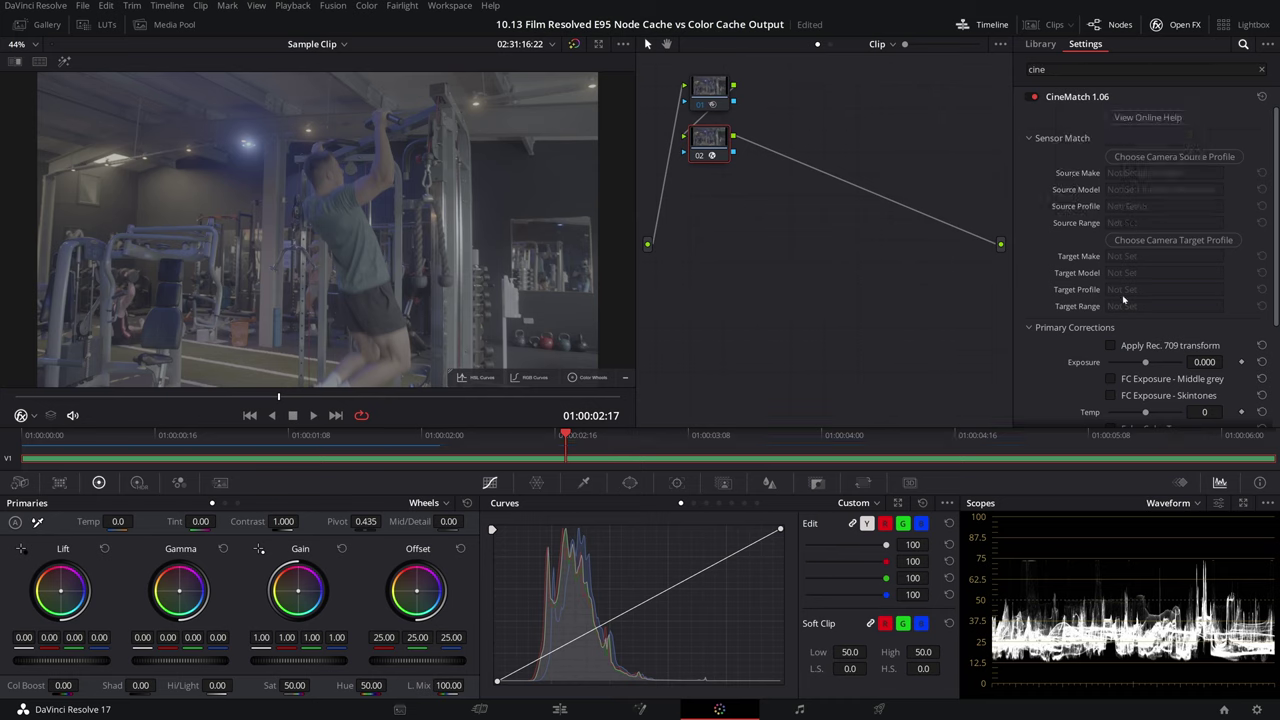
pyautogui.click(1111, 346)
pyautogui.click(1200, 362)
pyautogui.write('0.5')
pyautogui.press('Return')
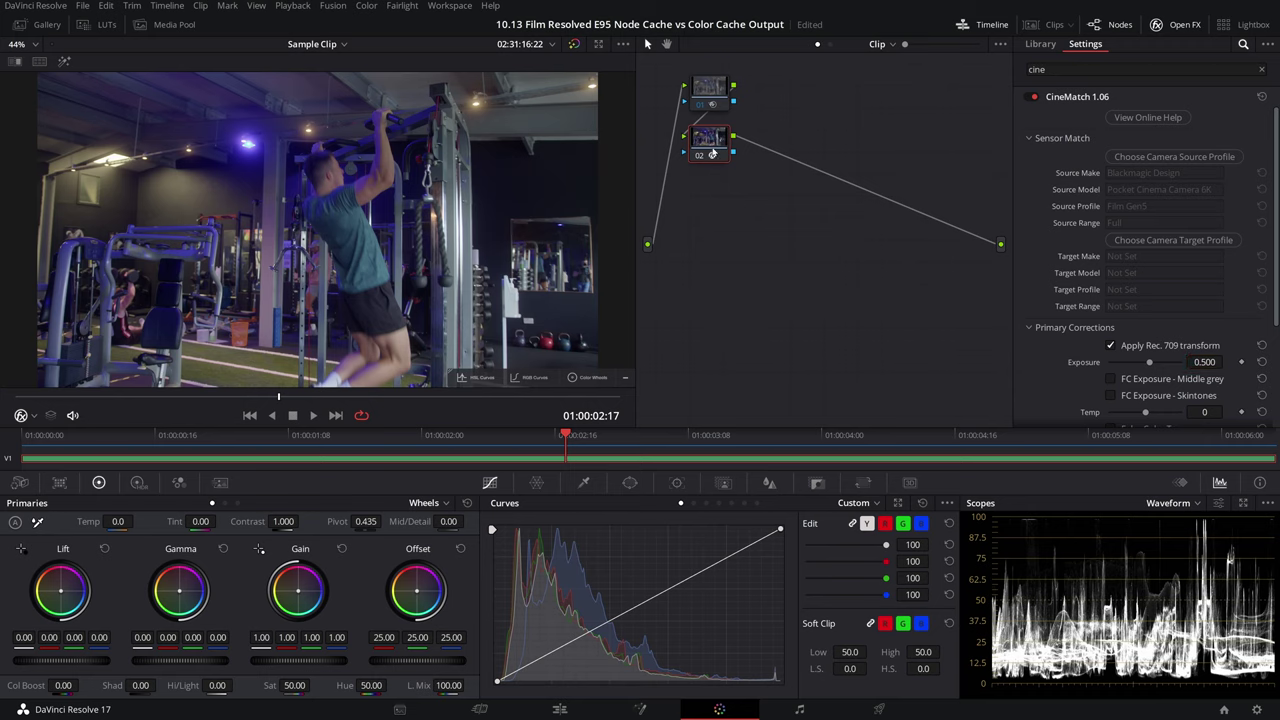
# Add serial nodes 03 and 04, raising node 04's saturation to 65.
pyautogui.hotkey('alt', 's')
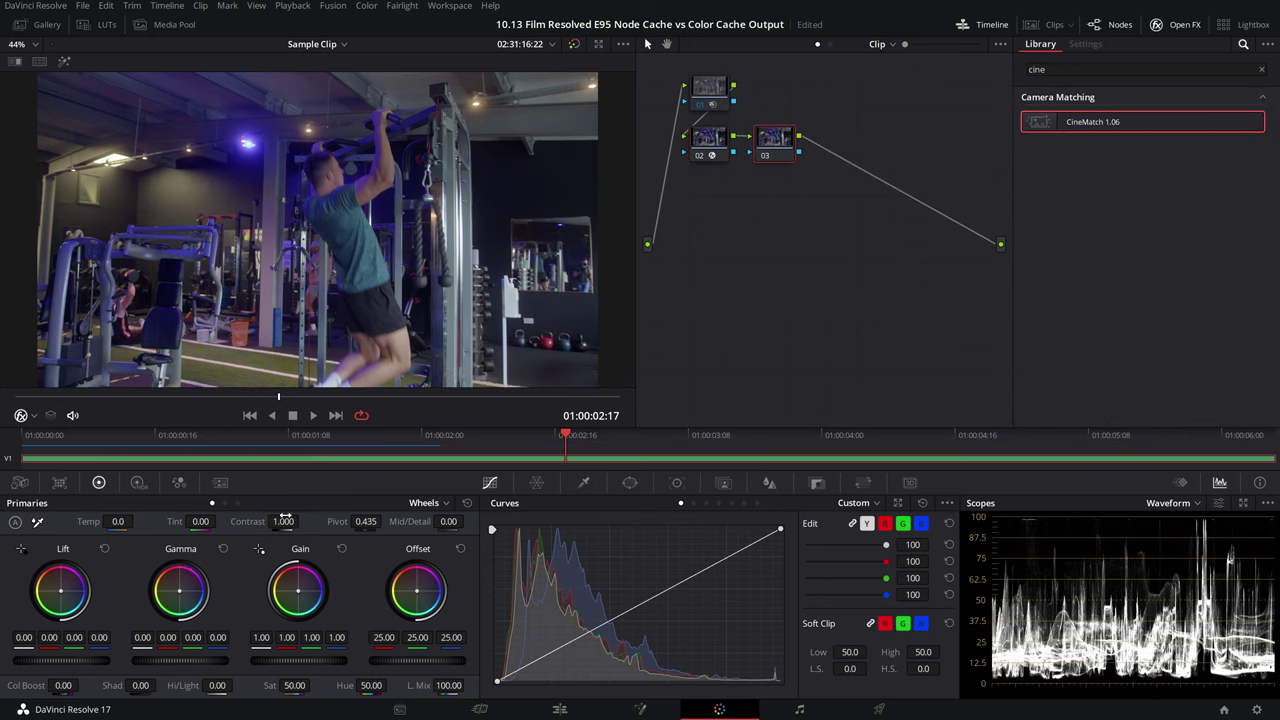
pyautogui.hotkey('alt', 's')
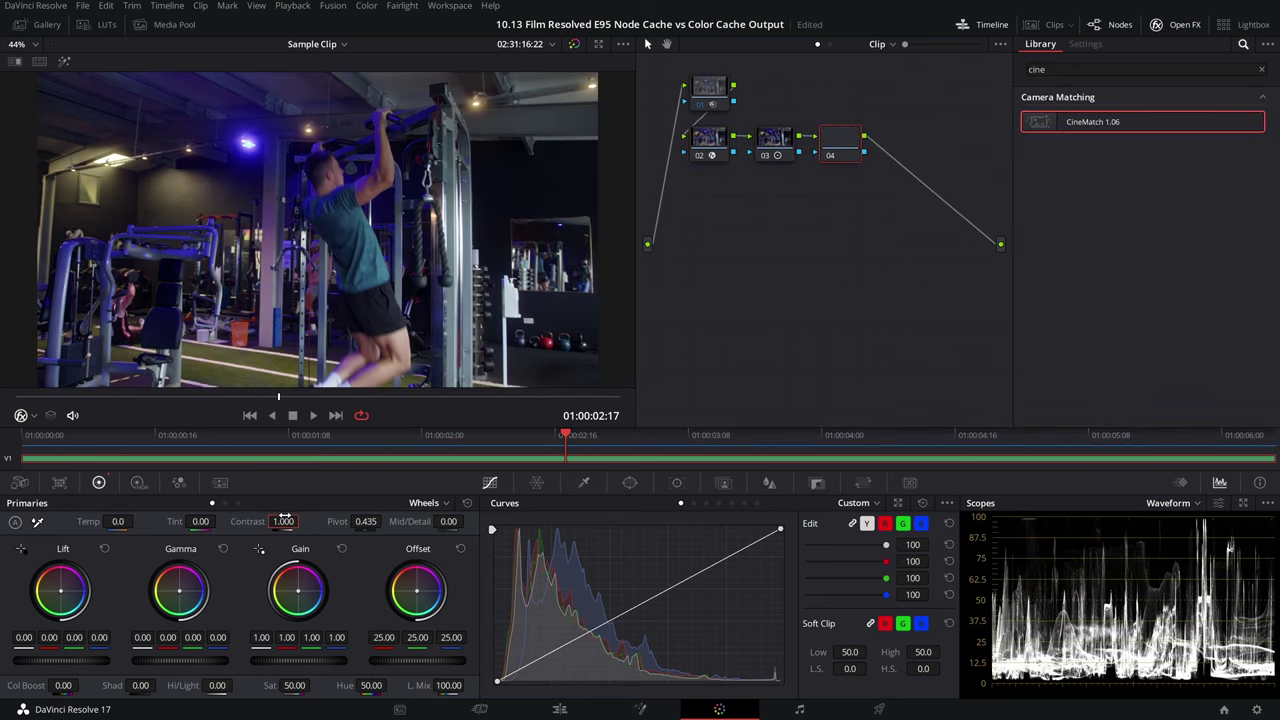
pyautogui.moveTo(280, 685); pyautogui.dragTo(283, 685)
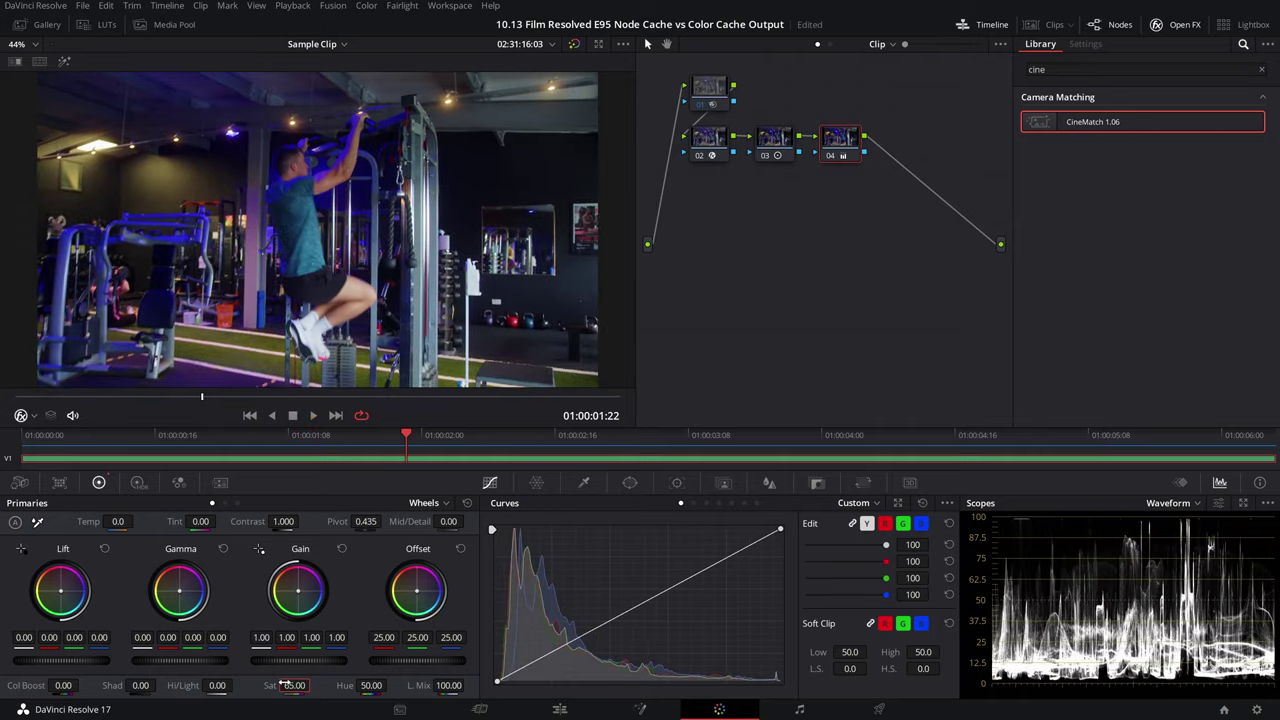
# Add node 05 below the chain and apply the Watercolor effect found by searching 'water'.
pyautogui.hotkey('alt', 's')
pyautogui.moveTo(885, 155); pyautogui.dragTo(731, 260)
pyautogui.click(1060, 70)
pyautogui.press('BackSpace')
pyautogui.press('BackSpace')
pyautogui.press('BackSpace')
pyautogui.press('BackSpace')
pyautogui.write('water')
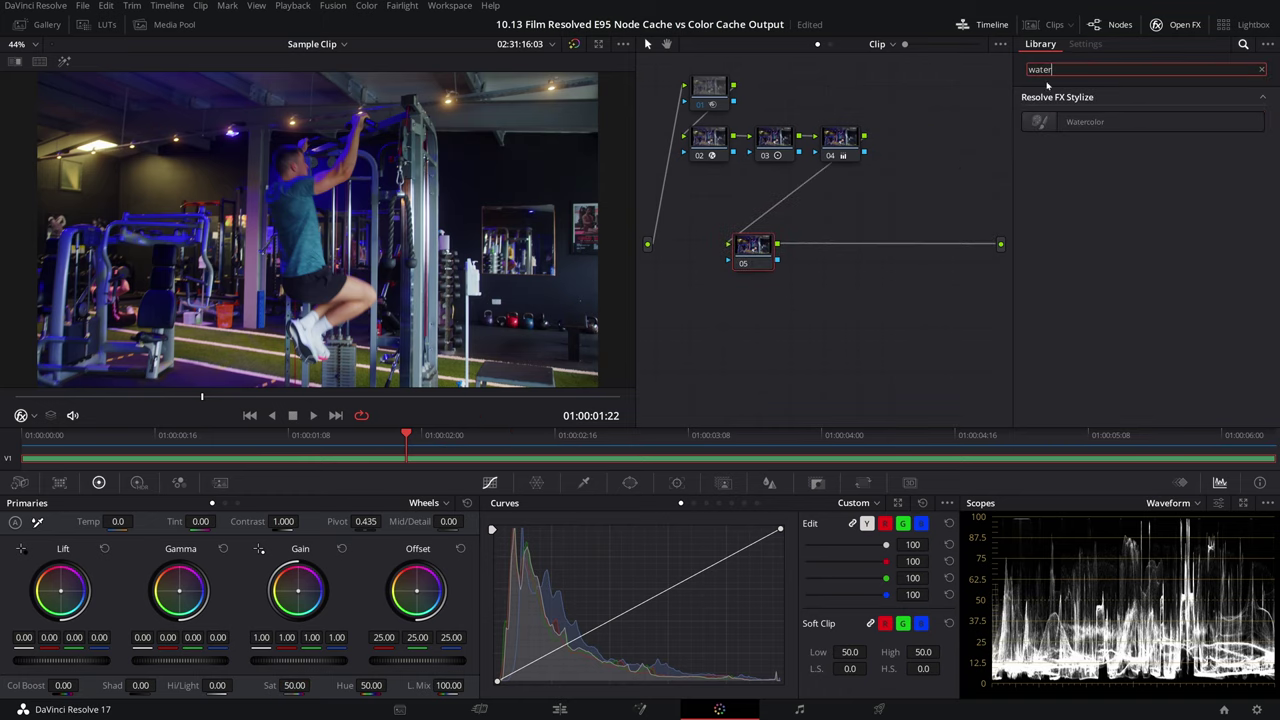
pyautogui.moveTo(1075, 121); pyautogui.dragTo(752, 247)
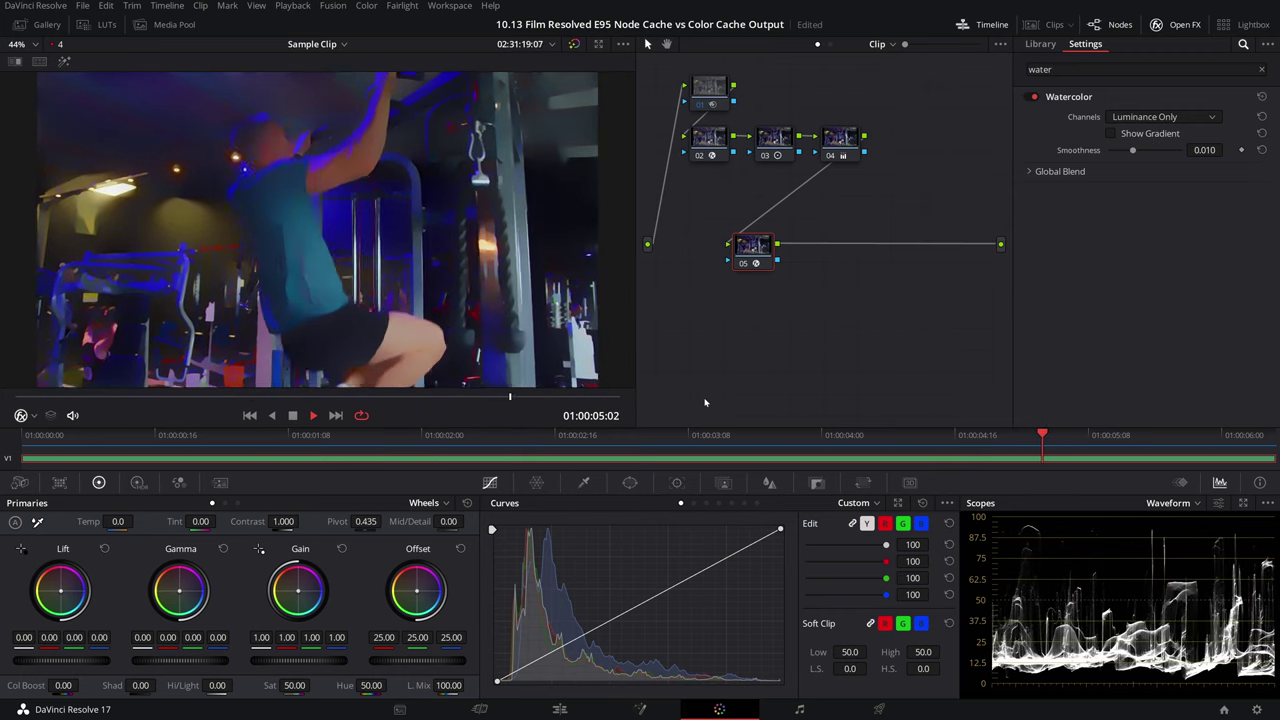
pyautogui.rightClick(744, 240)
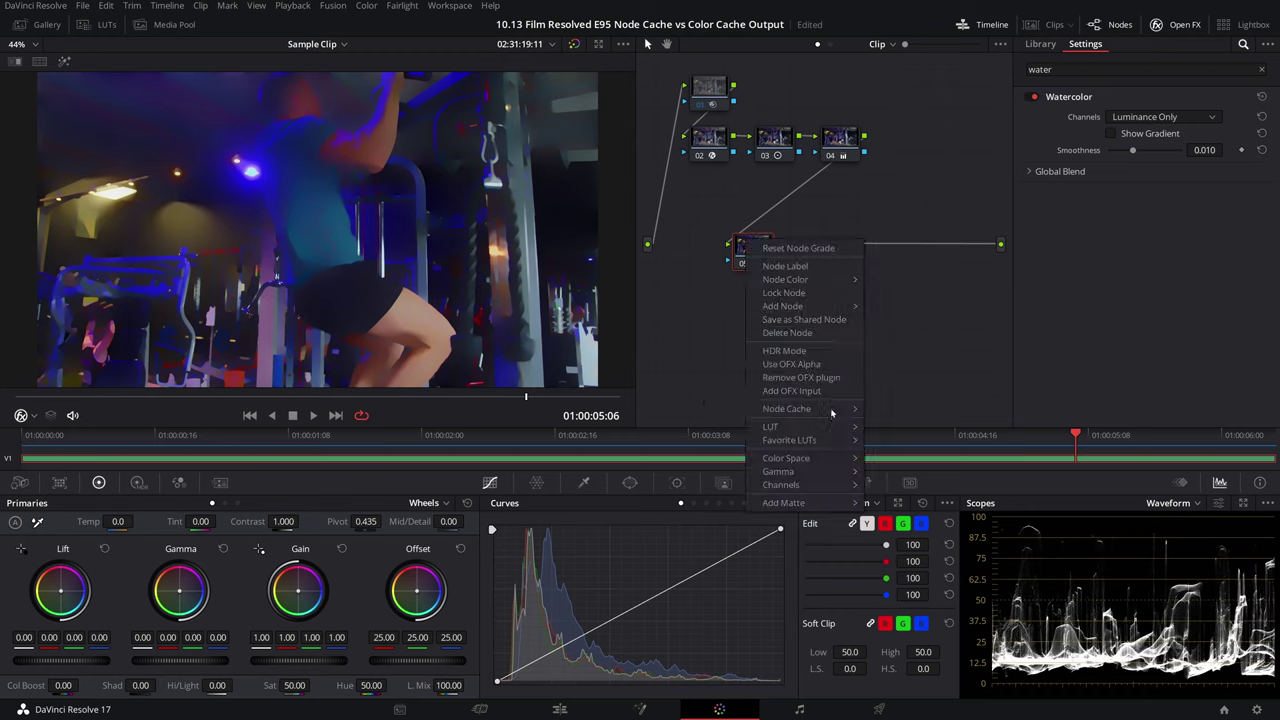
# Turn on Node Cache for node 05 and check real-time playback.
pyautogui.click(900, 360)
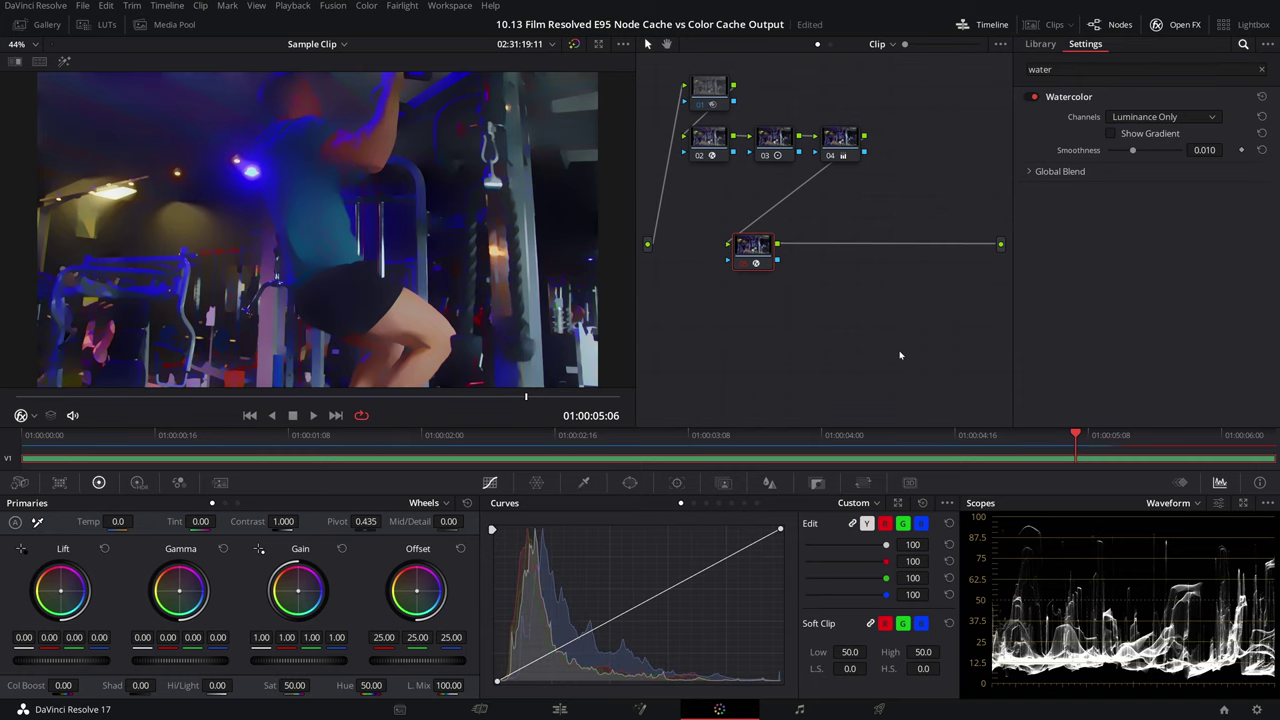
pyautogui.press('space')
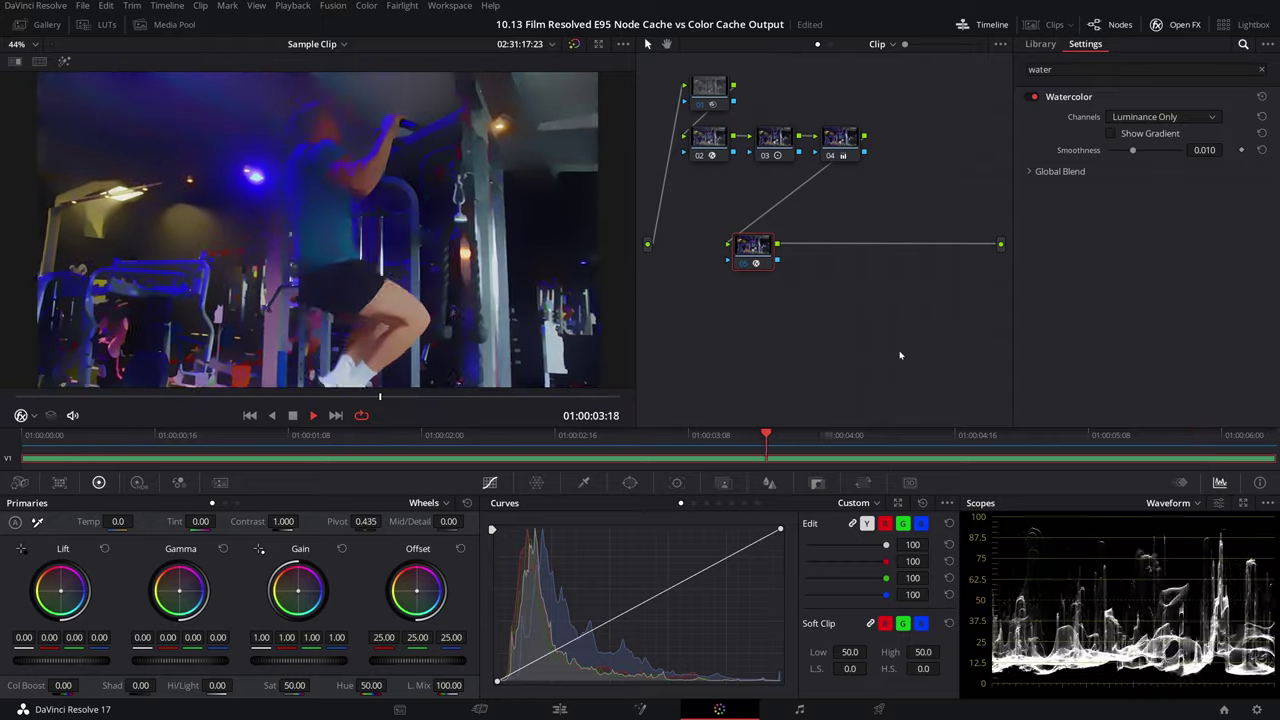
pyautogui.press('space')
# Add serial node 06 with Hue 75 and play the recoloured clip.
pyautogui.hotkey('alt', 's')
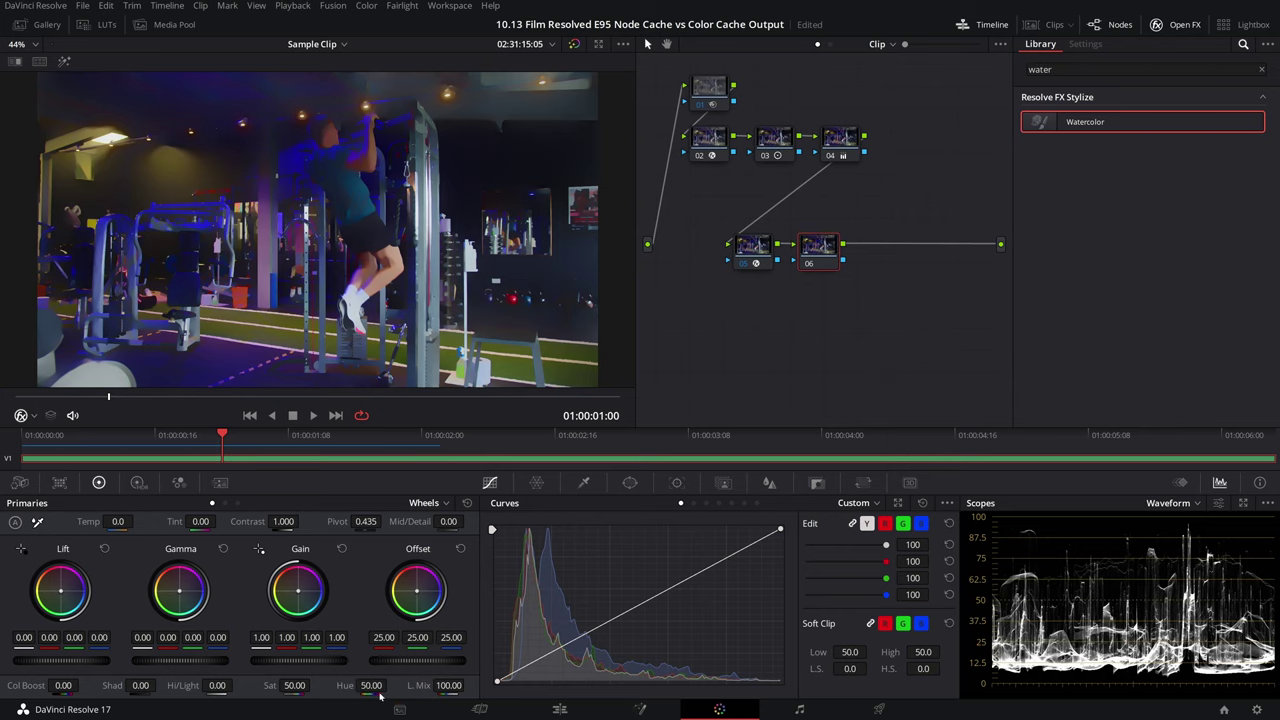
pyautogui.click(370, 685)
pyautogui.write('75')
pyautogui.press('Return')
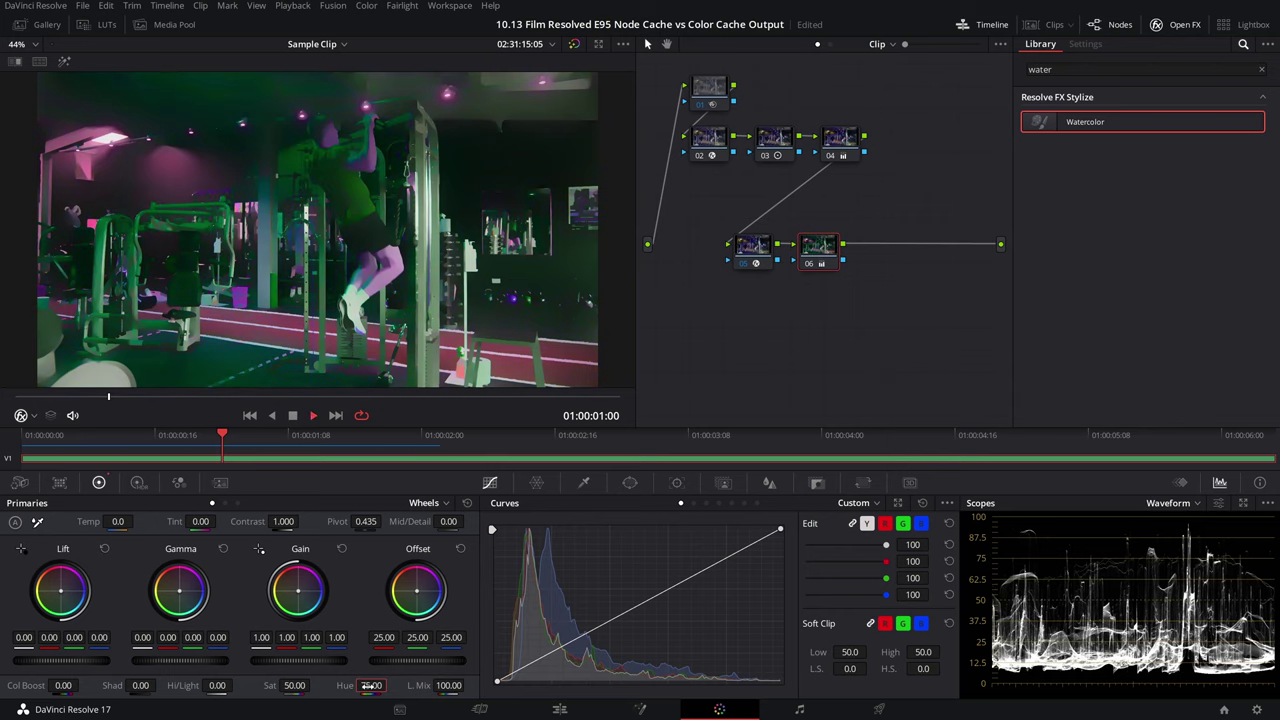
pyautogui.press('space')
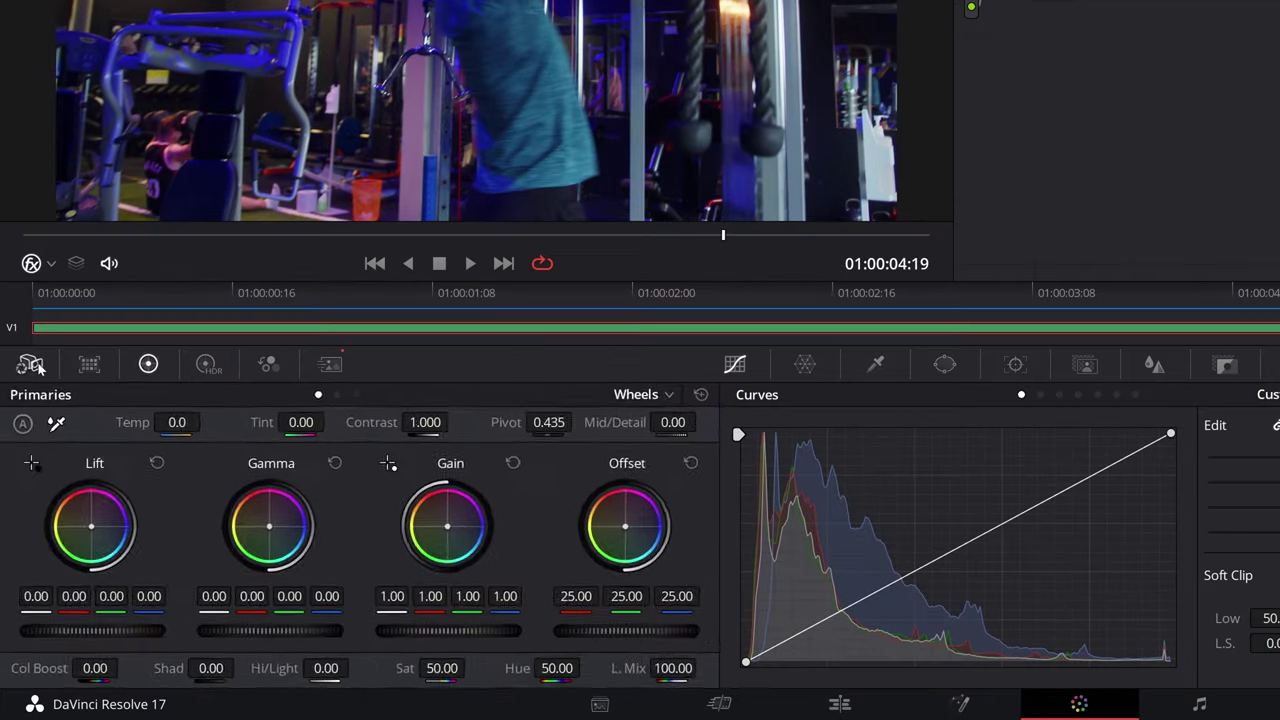
# Enter 3200 as the Color Temp in the clip's Camera Raw settings.
pyautogui.click(22, 483)
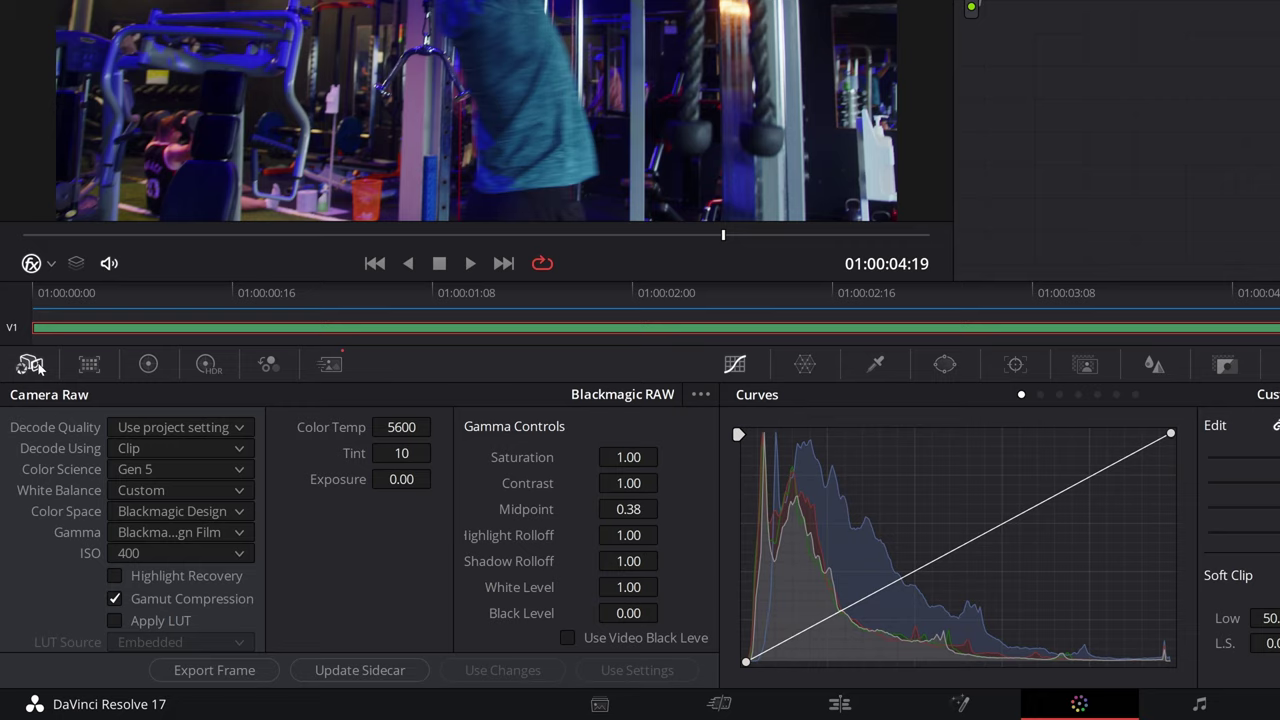
pyautogui.click(391, 427)
pyautogui.write('3200')
pyautogui.press('Return')
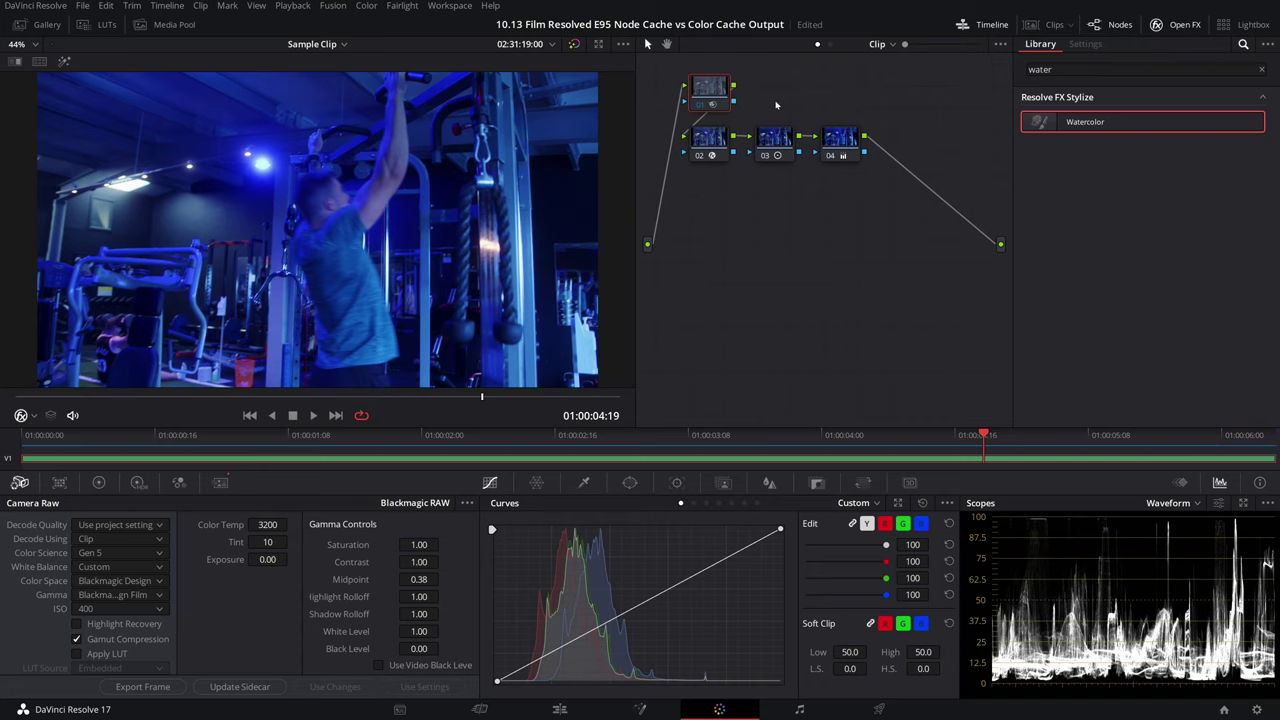
# Review playback, then add node 05 after node 04 with Hue 75 and play the green result.
pyautogui.press('space')
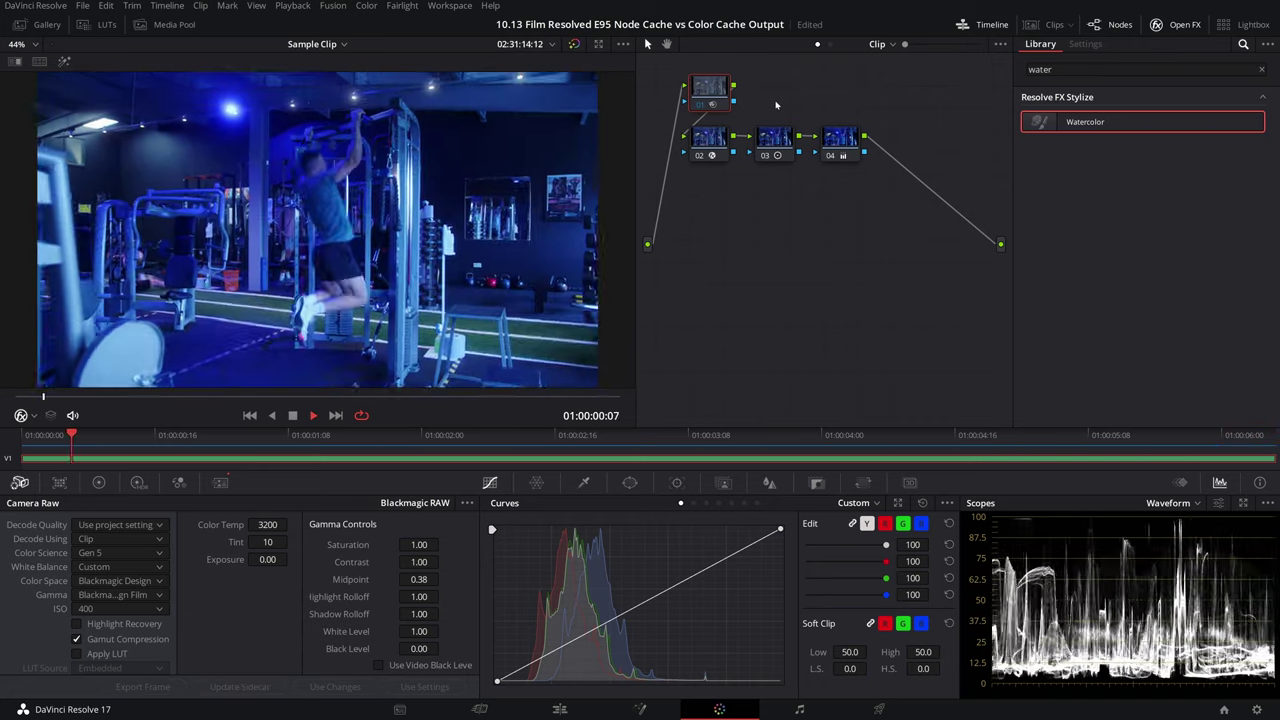
pyautogui.press('space')
pyautogui.click(849, 160)
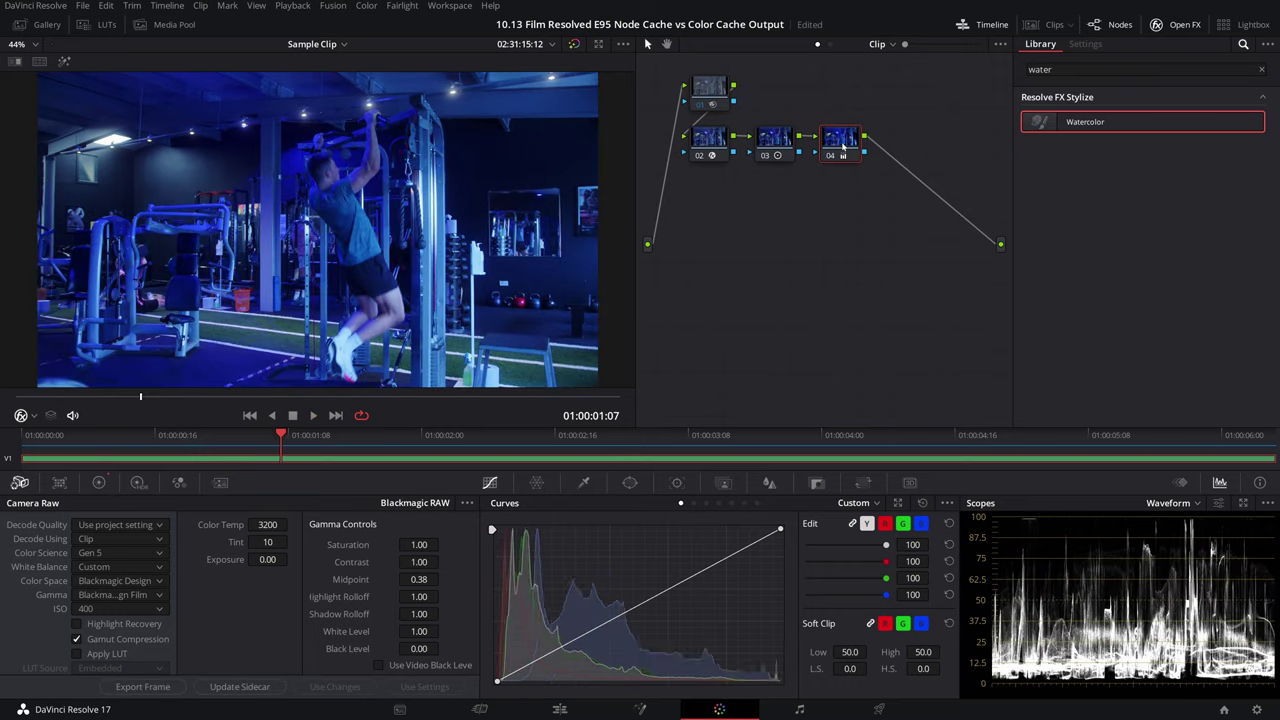
pyautogui.hotkey('alt', 's')
pyautogui.click(98, 482)
pyautogui.doubleClick(370, 685)
pyautogui.write('75')
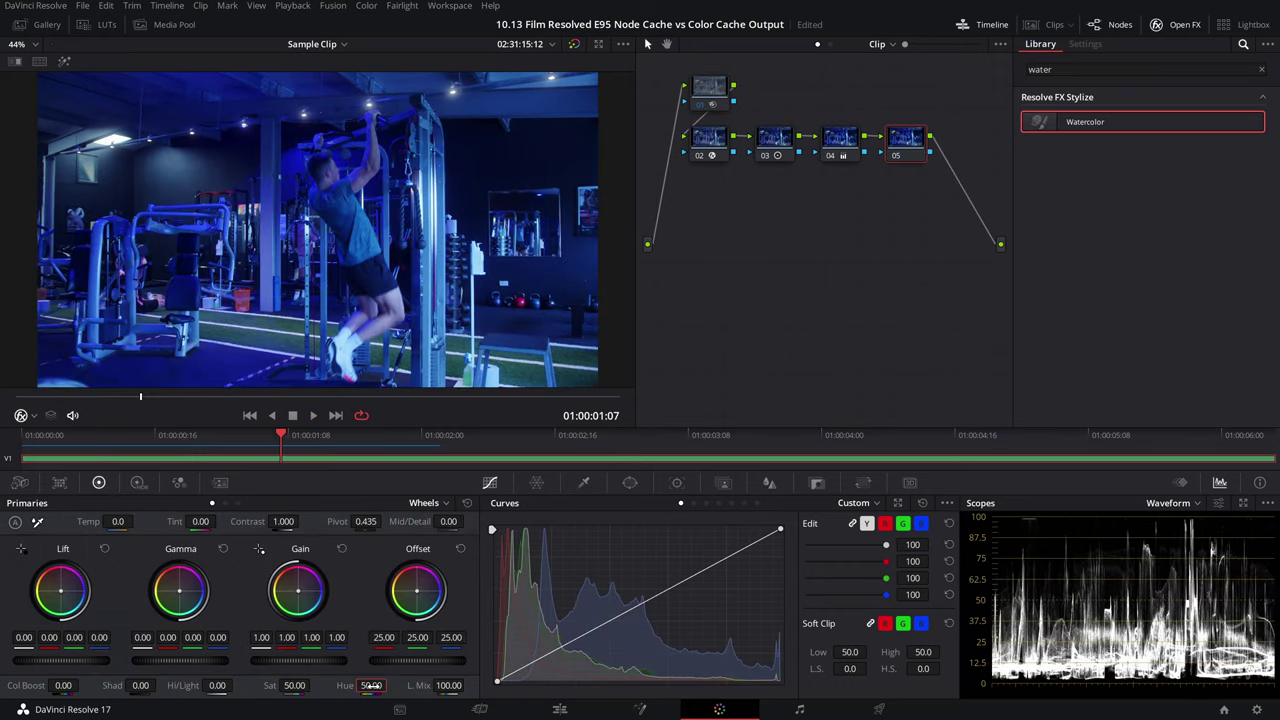
pyautogui.press('Return')
pyautogui.press('space')
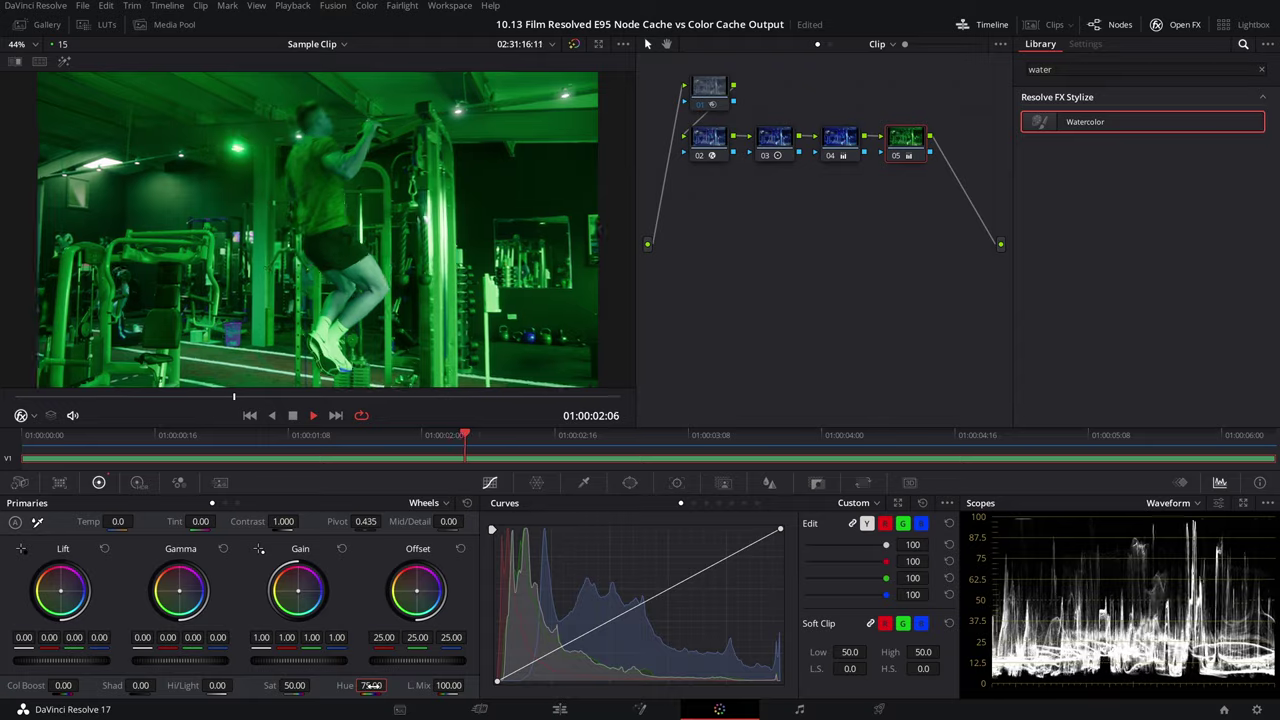